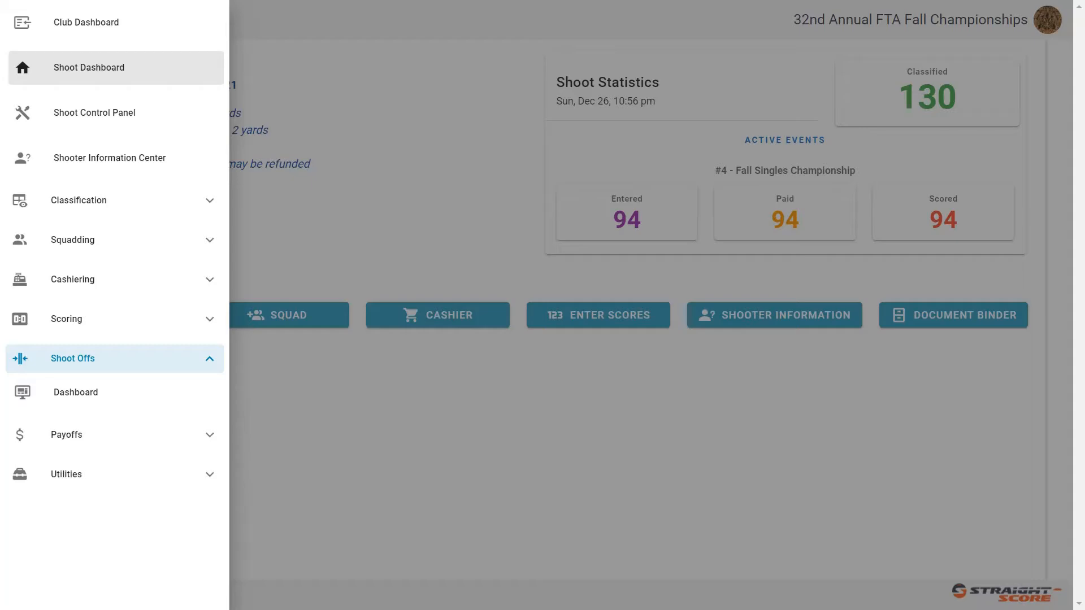
- Start the shoot-off calculation for event #1 - Fall Preliminary Doubles with type Open and the Carry Over option
left_click(110, 407)
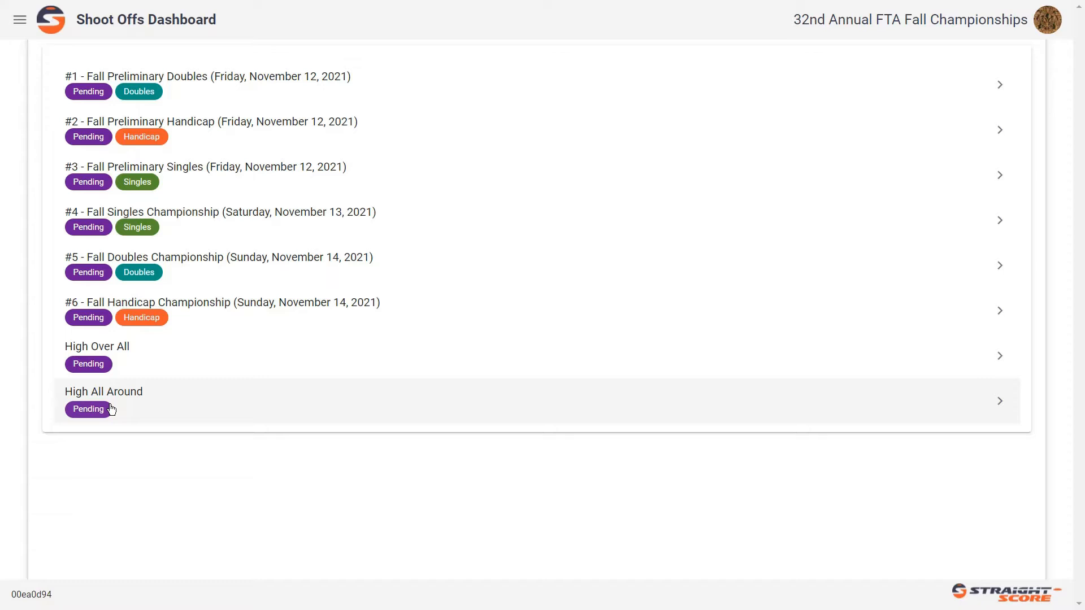
left_click(94, 93)
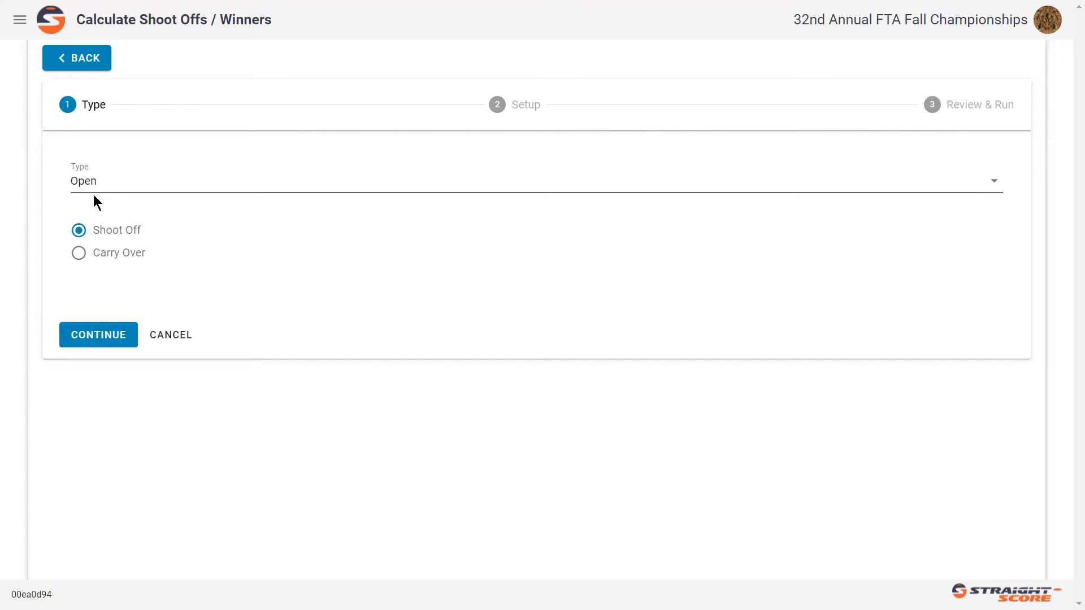
left_click(87, 194)
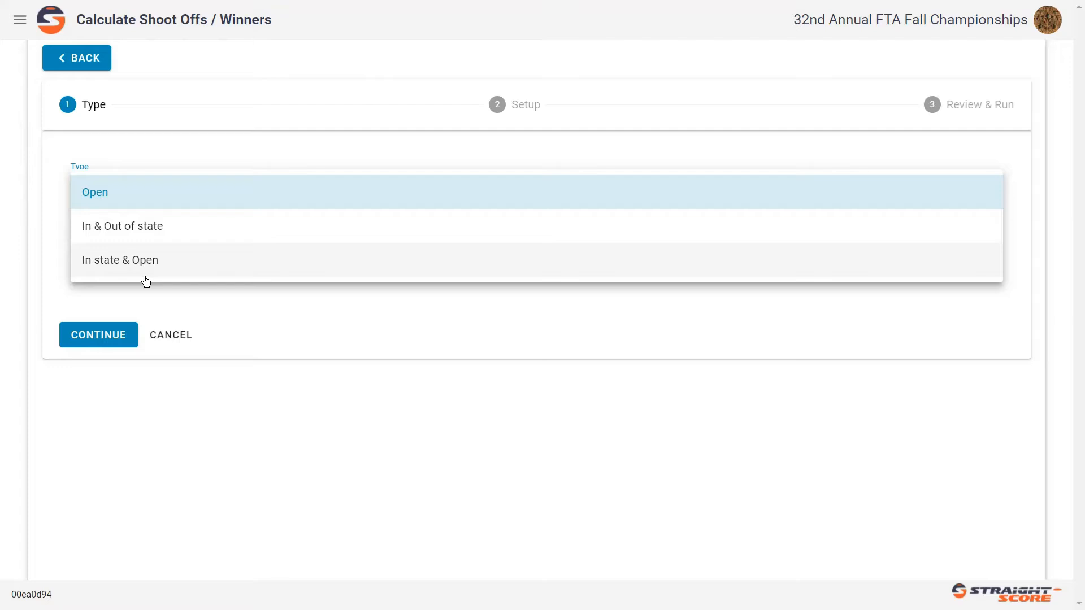
left_click(120, 201)
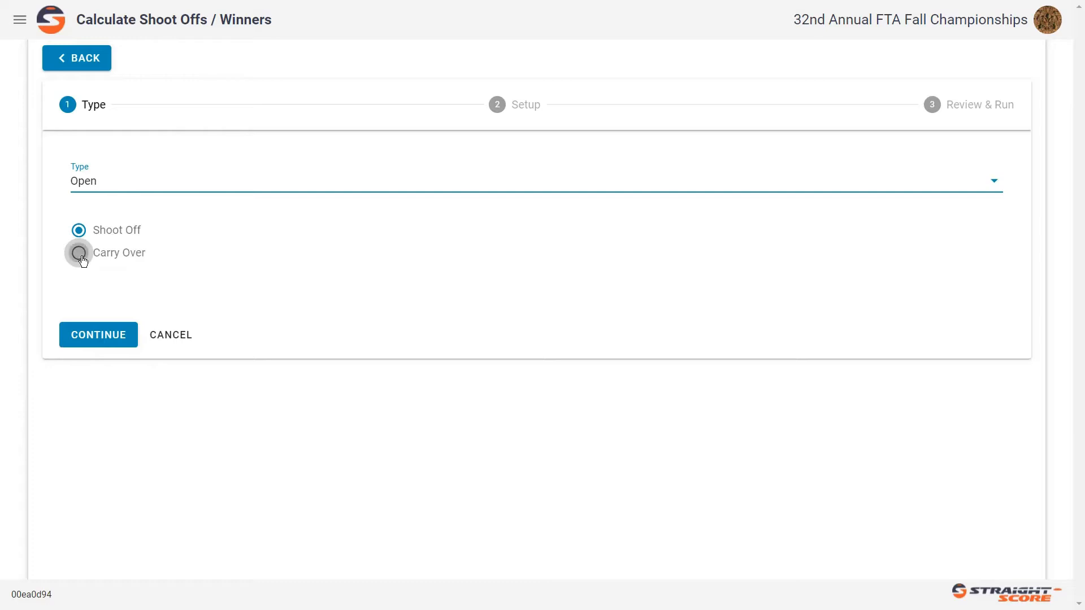
left_click(79, 253)
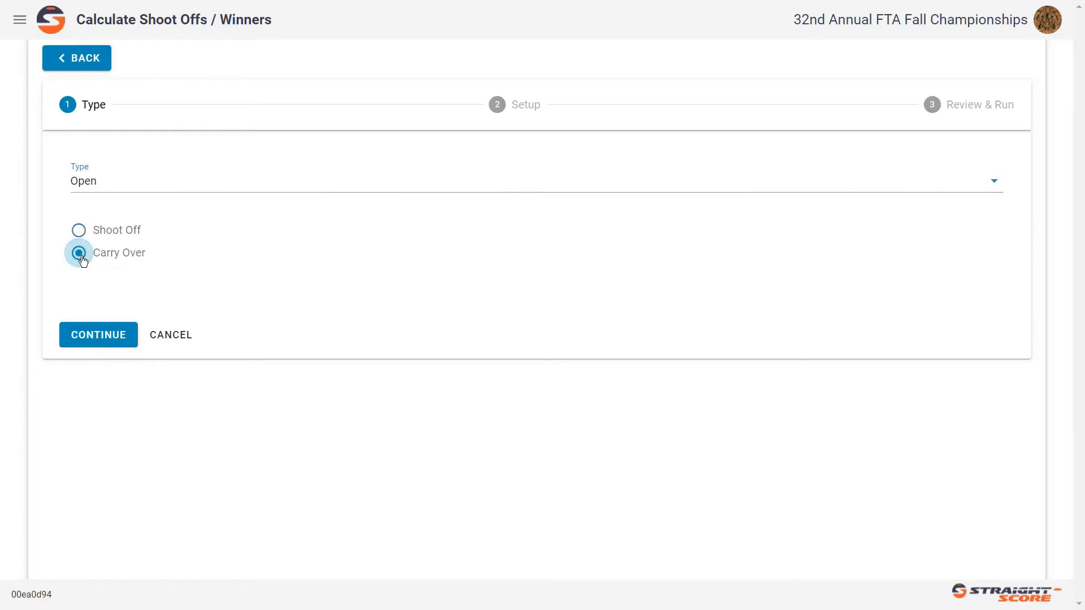
left_click(111, 339)
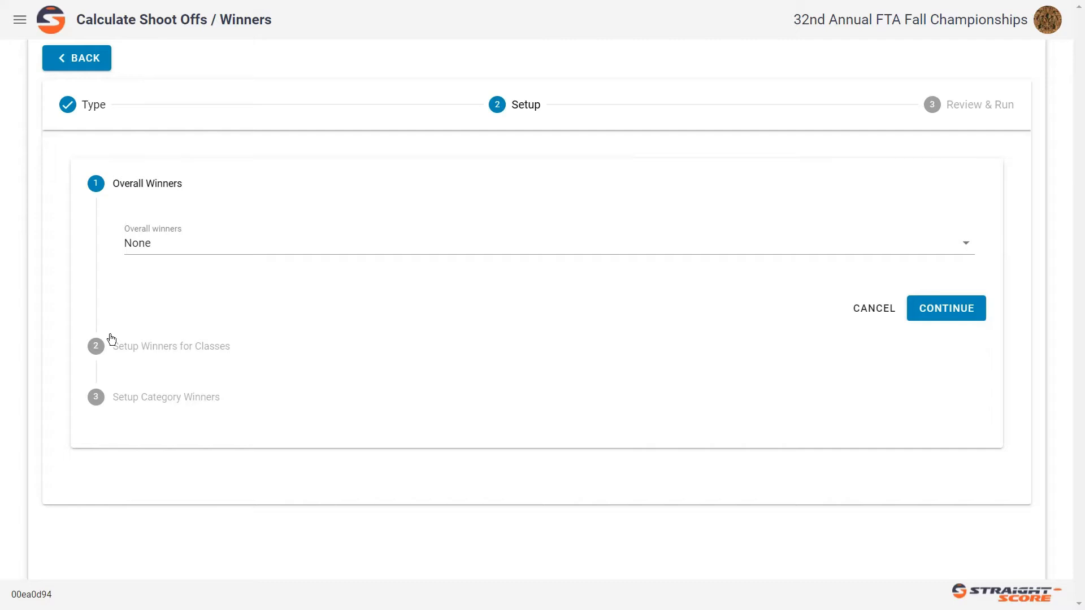
- Set the overall winners to Champion to 15th
left_click(163, 252)
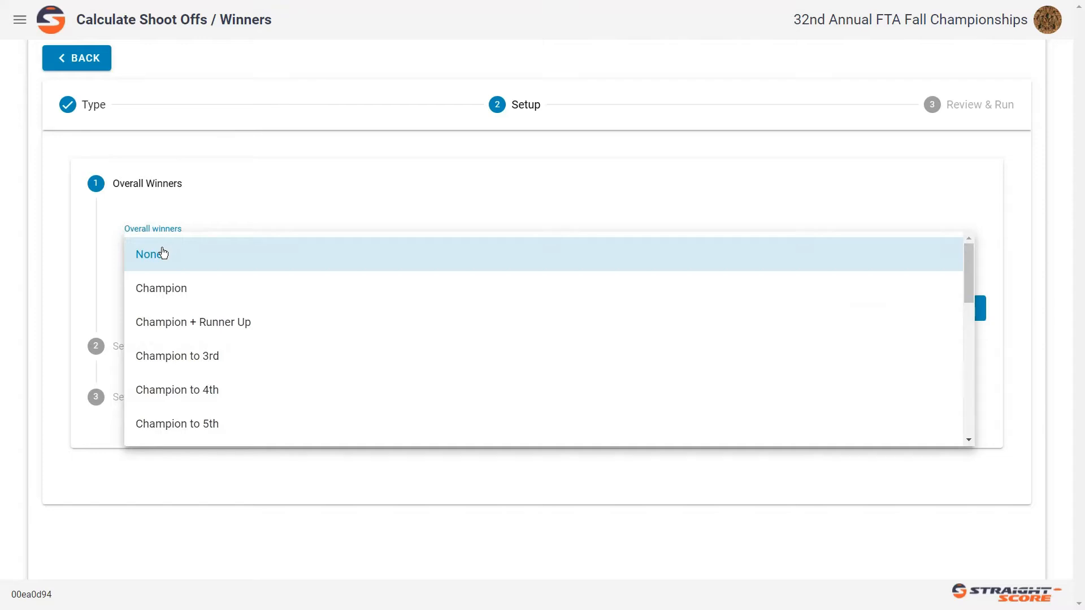
scroll(164, 253, "down", 2)
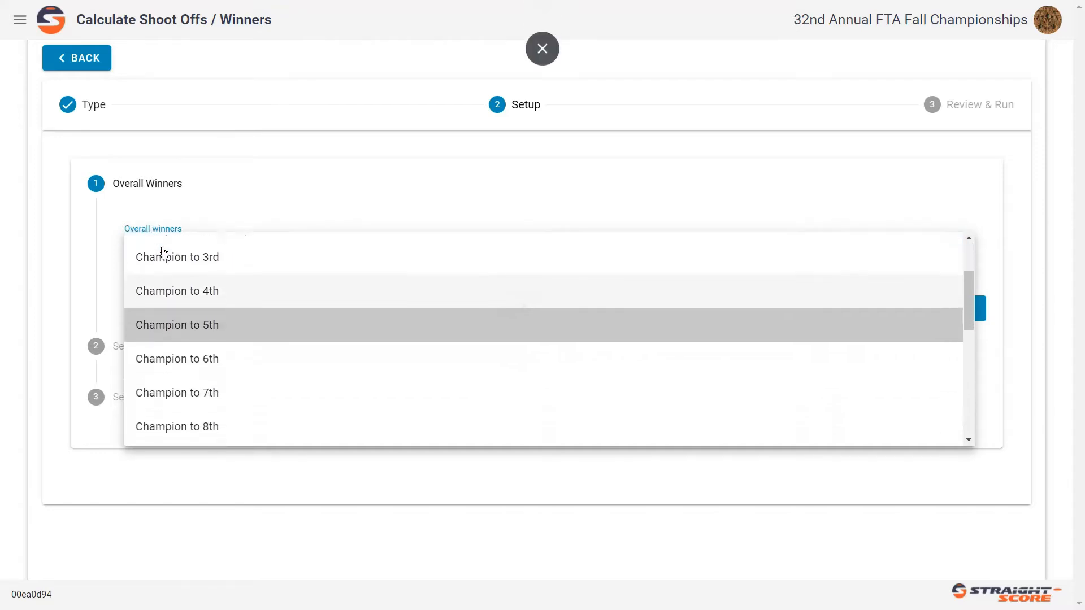
scroll(163, 254, "down", 7)
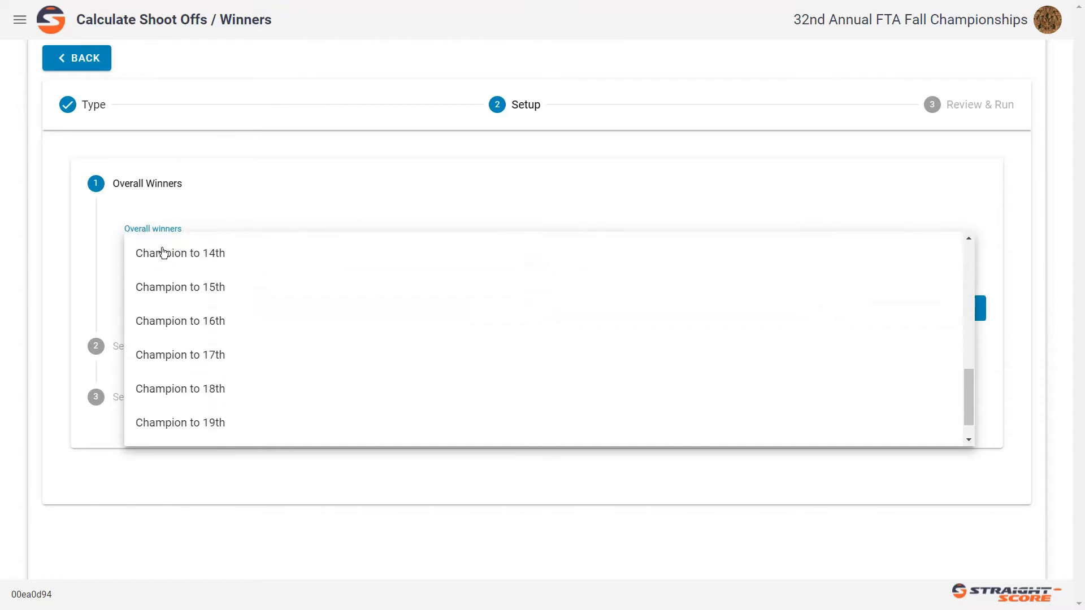
scroll(164, 252, "down", 1)
left_click(164, 252)
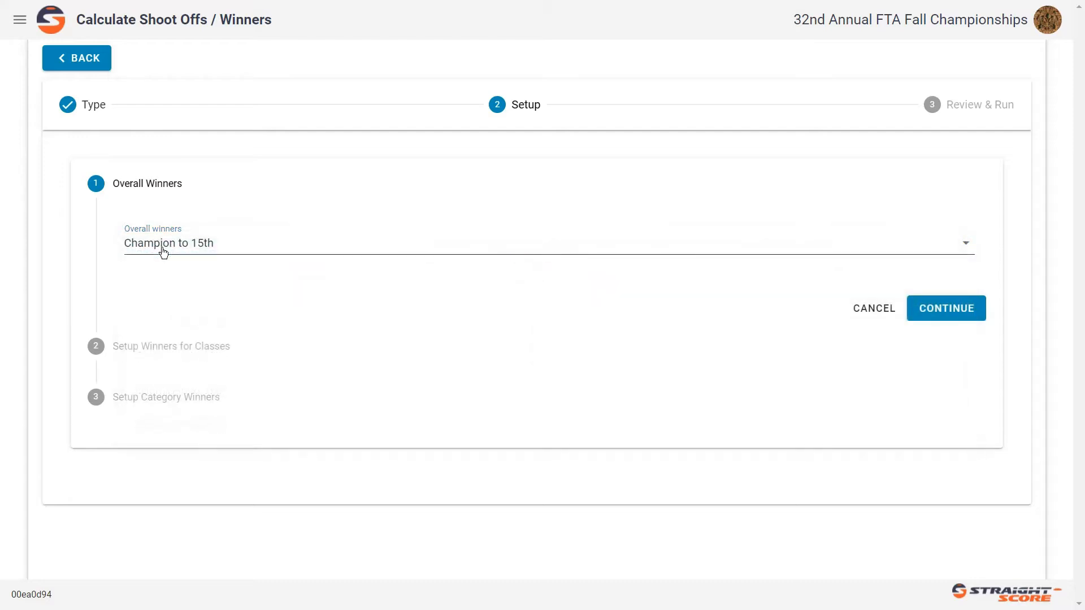
- Set the overall winners to Champion + Runner Up and continue to the class winners setup
left_click(163, 252)
scroll(164, 252, "up", 4)
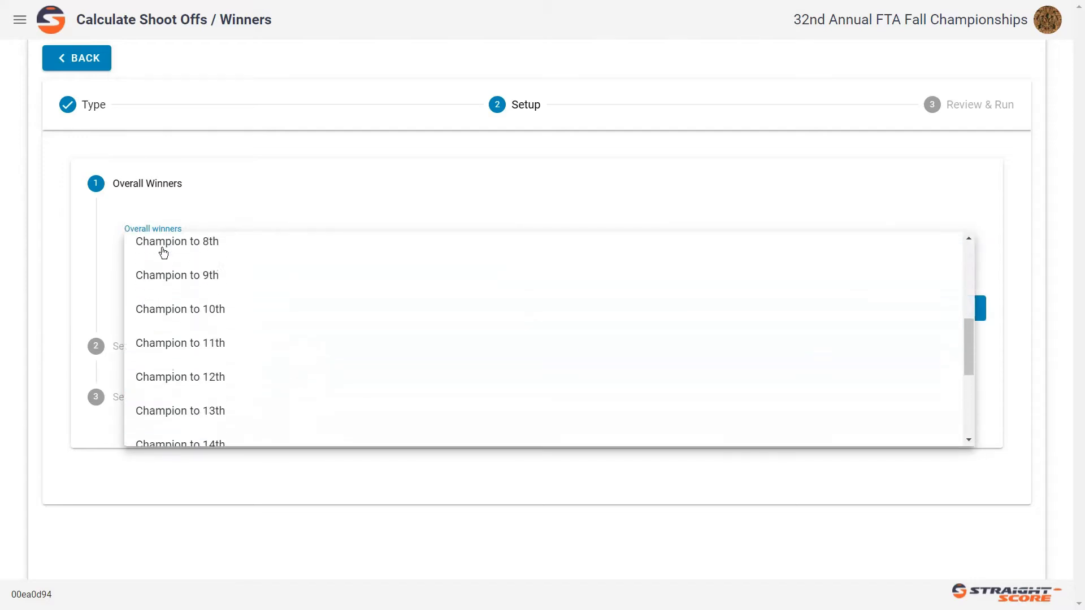
scroll(163, 253, "up", 5)
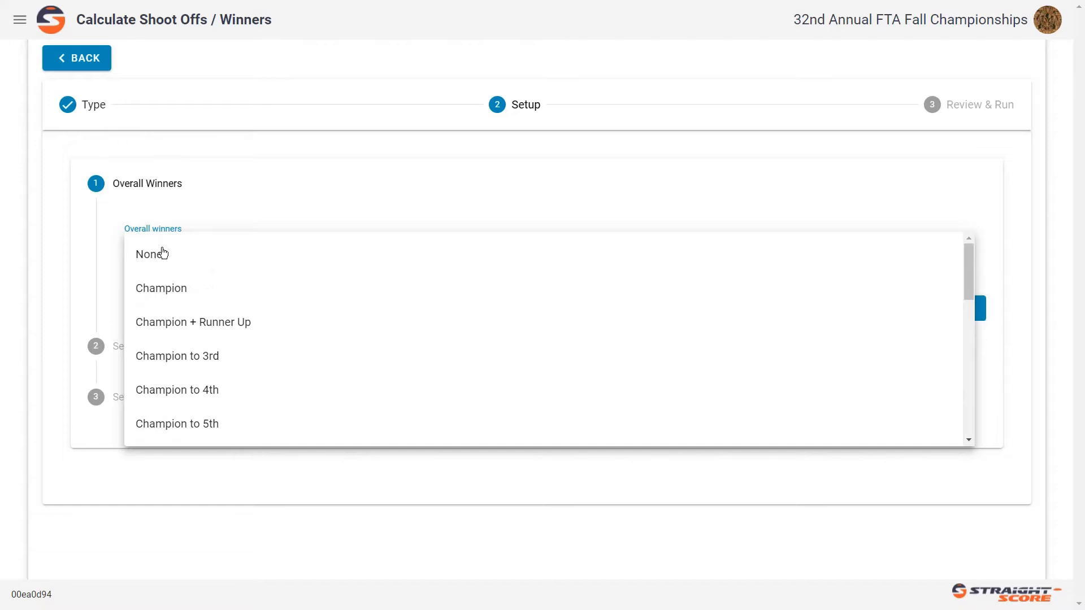
left_click(163, 253)
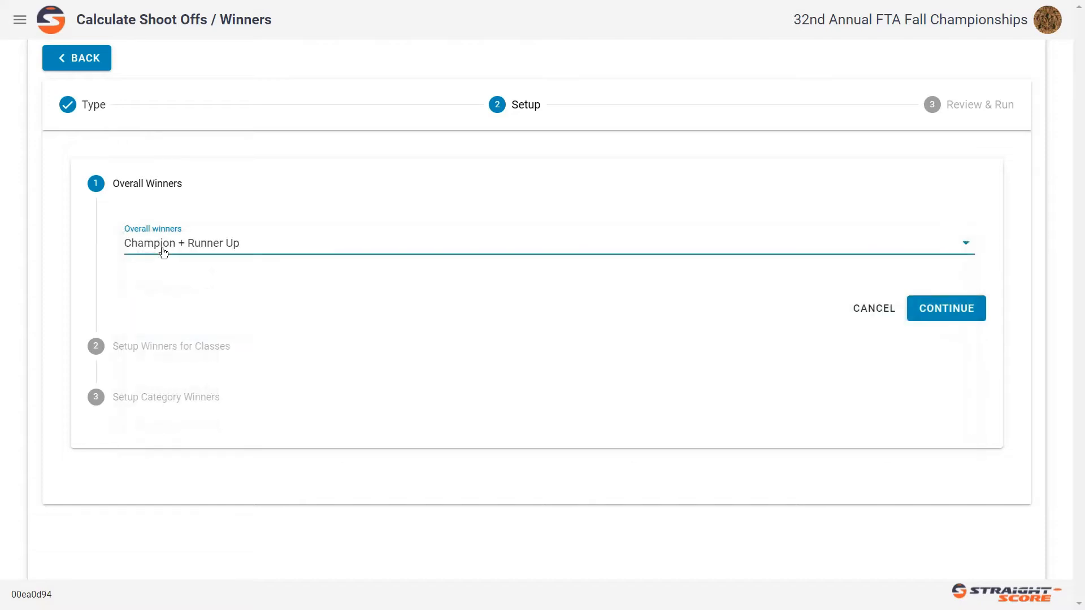
left_click(944, 308)
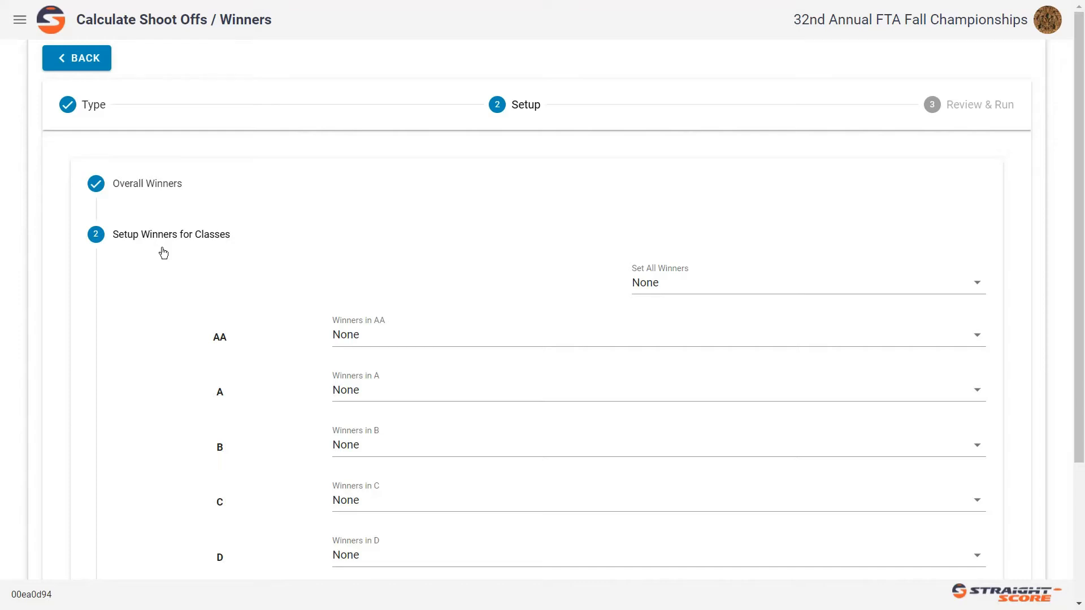
- Set the winners of all classes, AA through D, to Champion and continue to the category winners setup
left_click(659, 335)
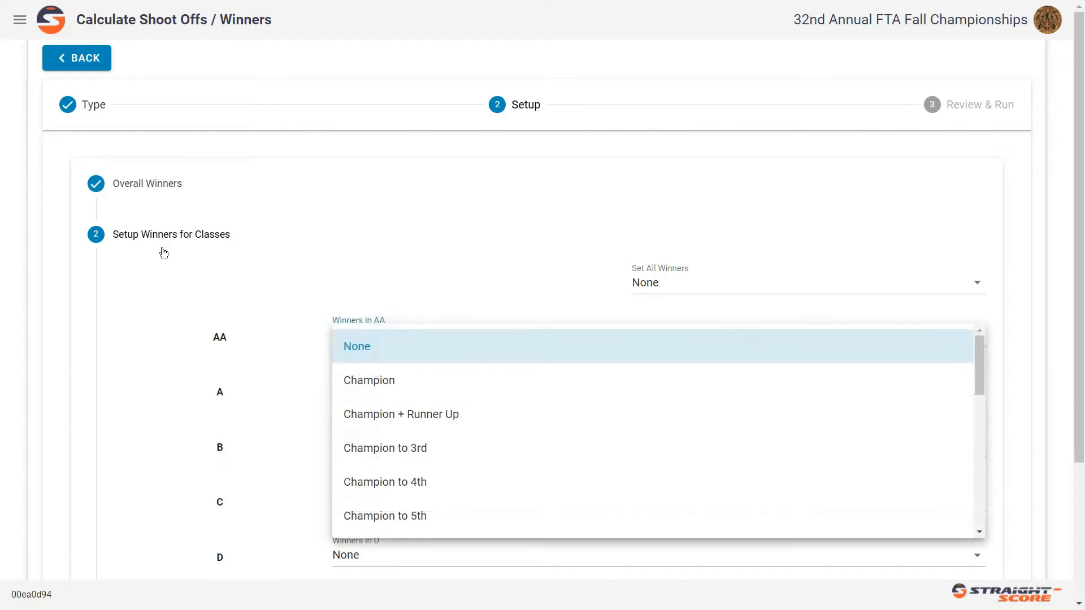
left_click(369, 379)
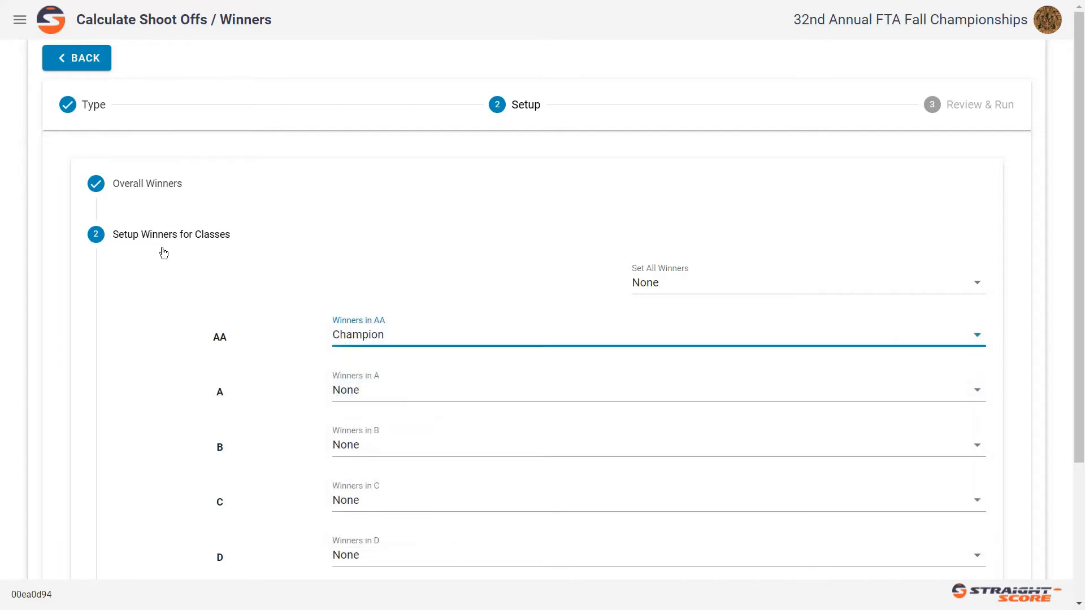
left_click(802, 283)
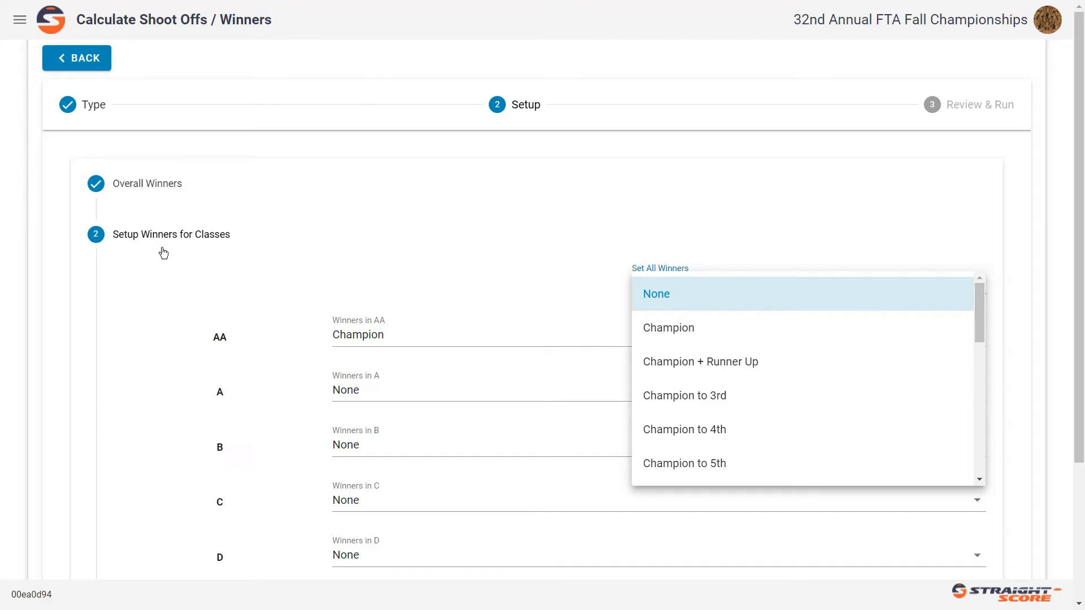
left_click(669, 327)
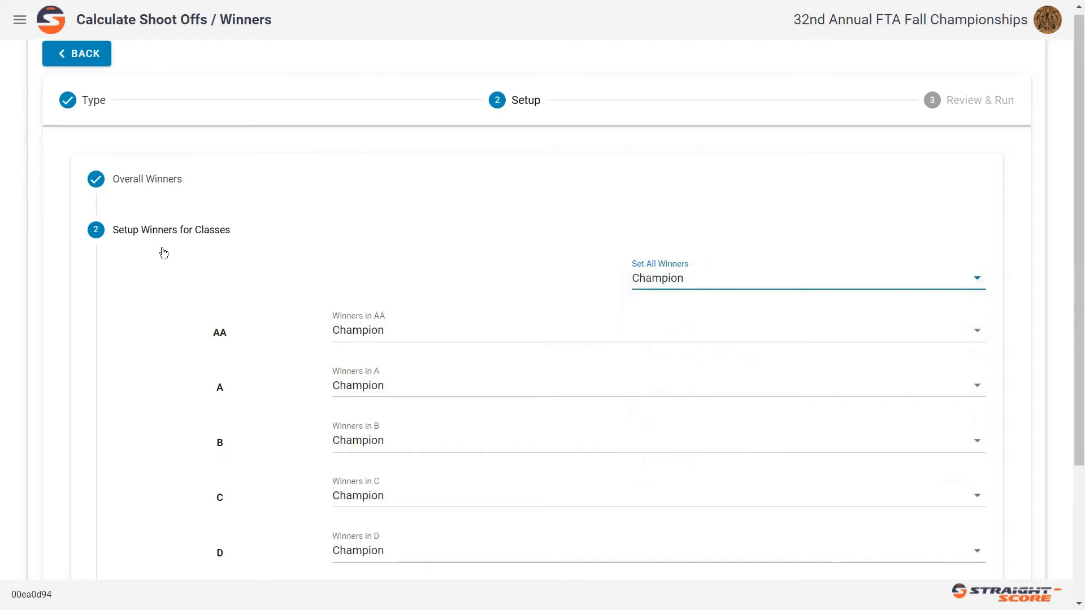
scroll(163, 252, "down", 3)
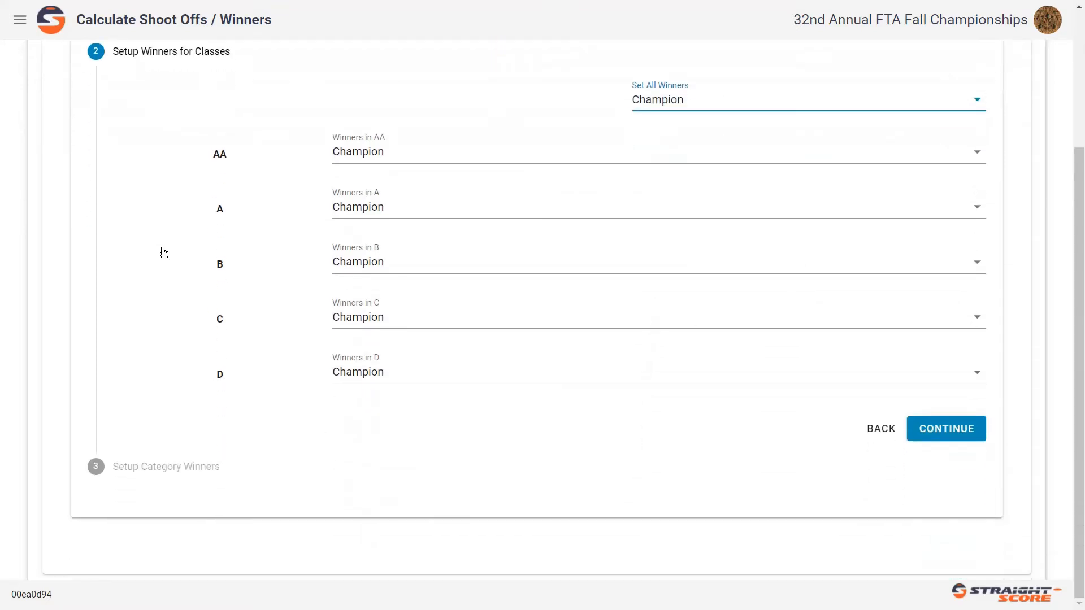
left_click(947, 428)
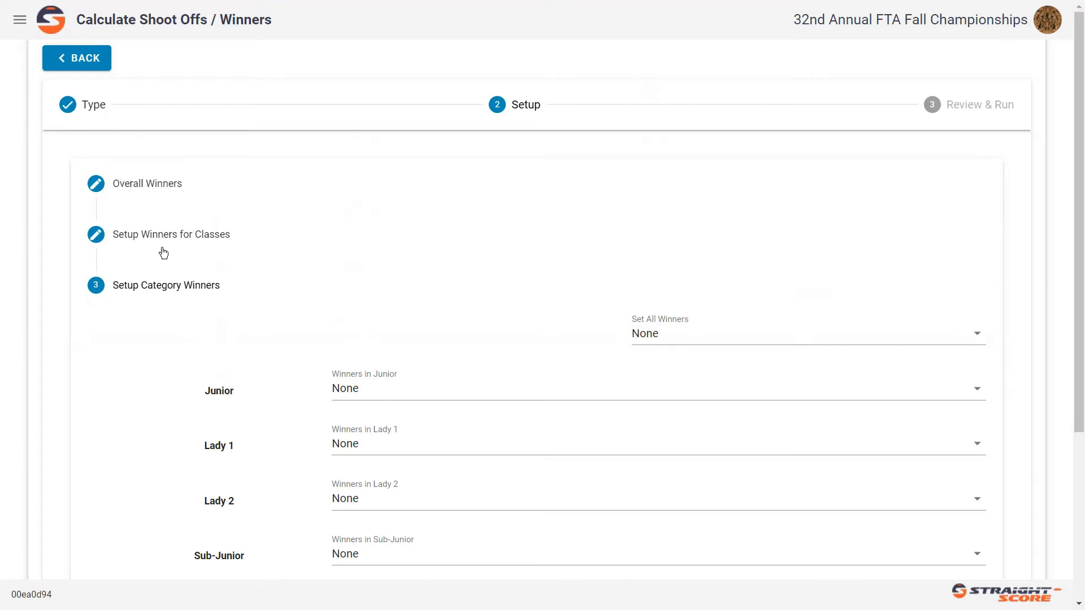
- Set the winners of all categories to Champion at once
scroll(163, 253, "down", 3)
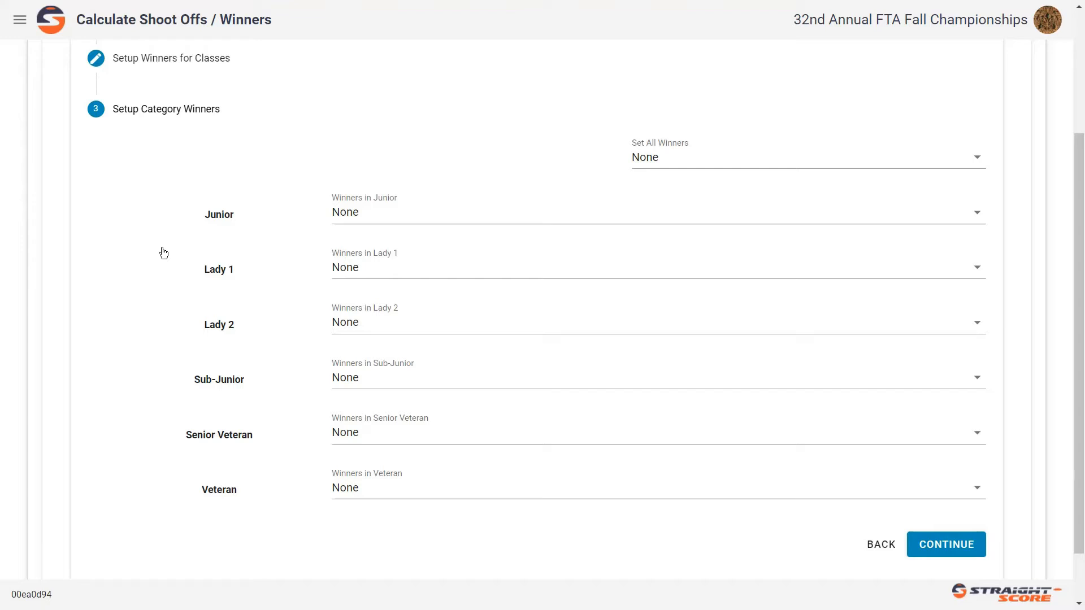
key("Tab")
key("space")
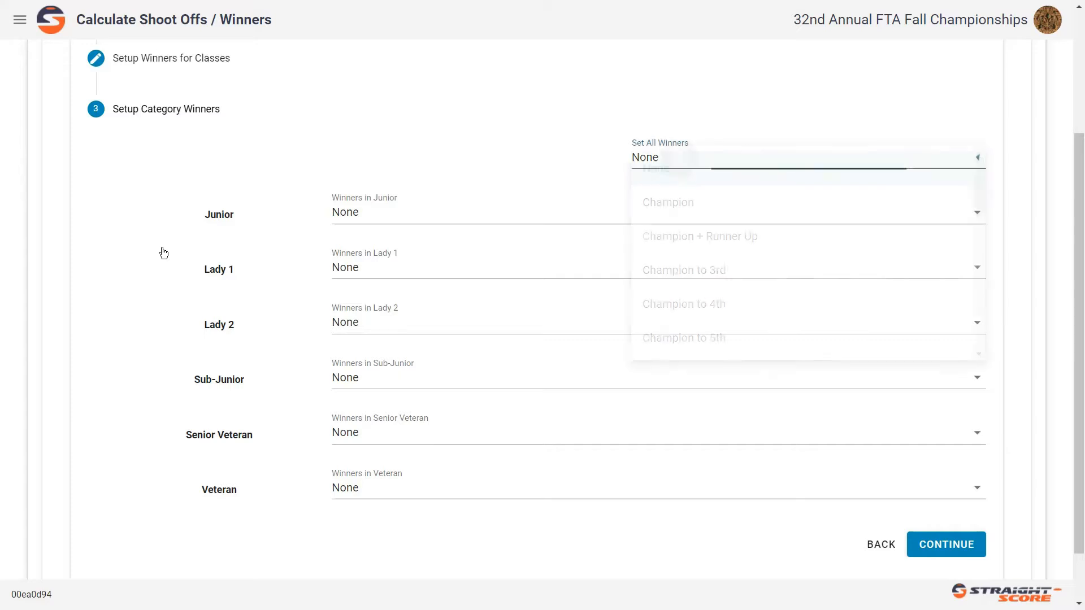
key("Down")
key("Return")
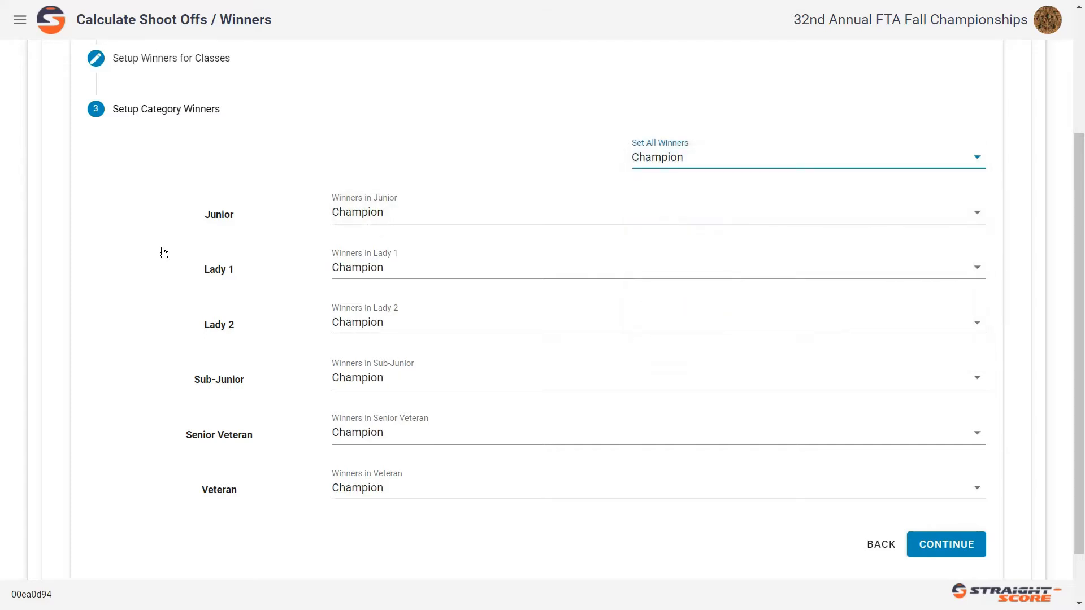
- Set the winners in the Junior and Sub-Junior categories to None
key("Tab")
key("space")
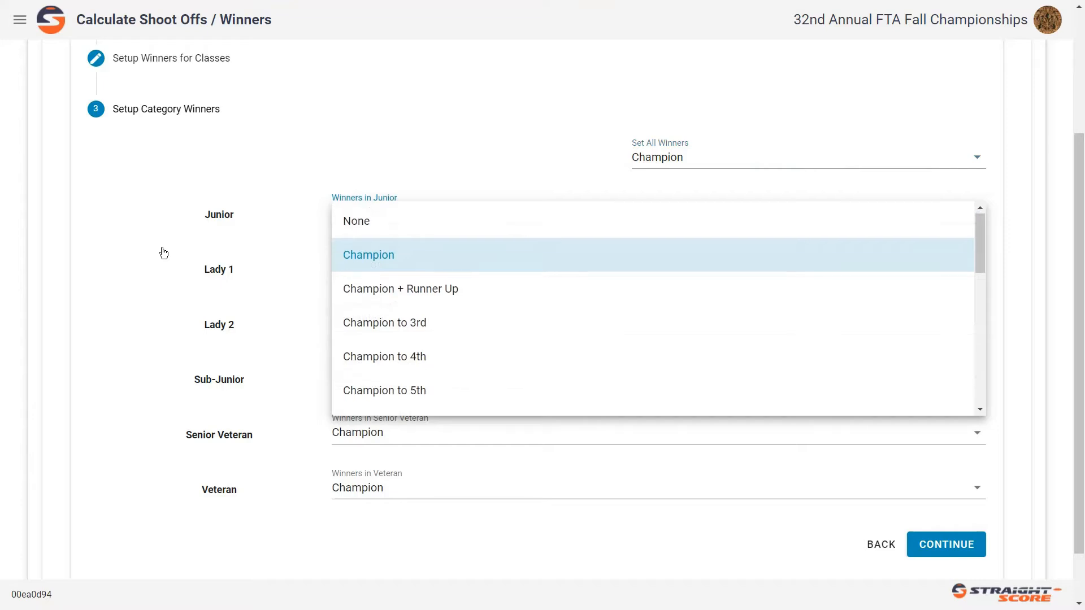
key("Up")
key("Return")
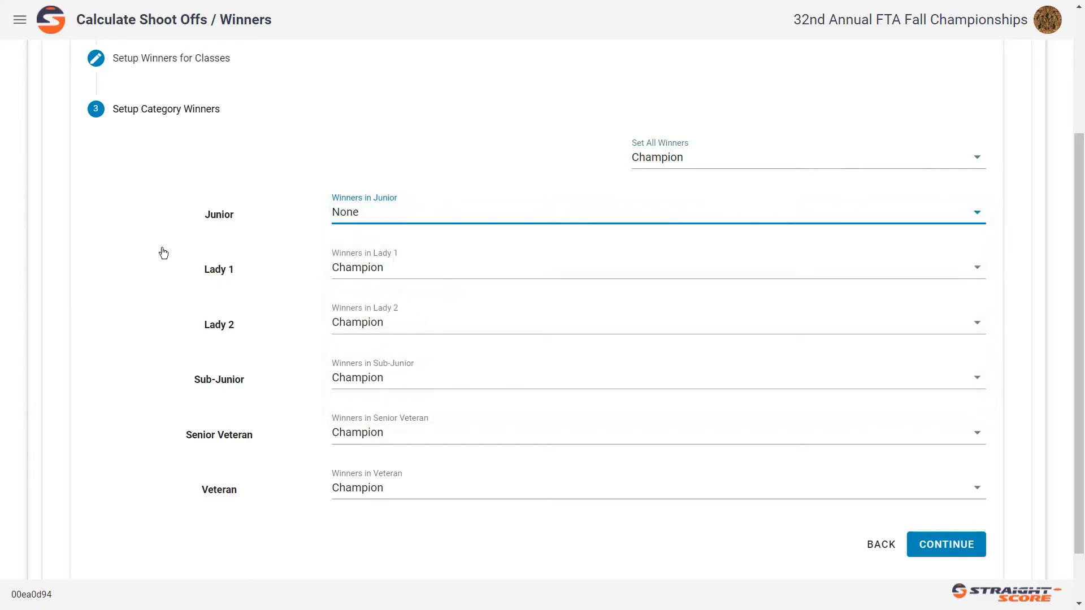
key("Tab")
key("Tab")
key("Tab")
key("space")
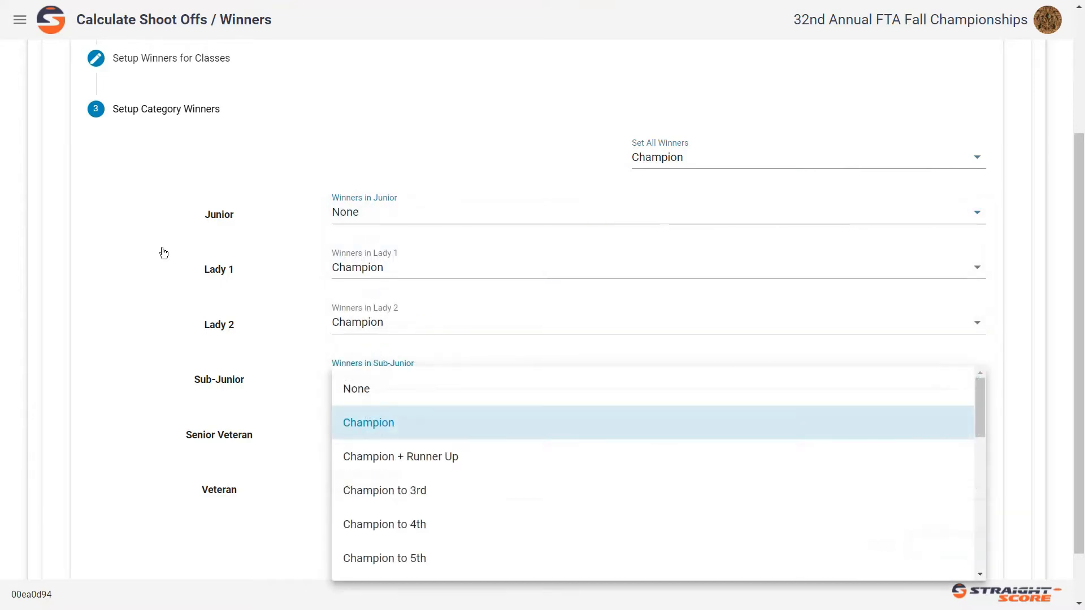
key("Up")
key("Return")
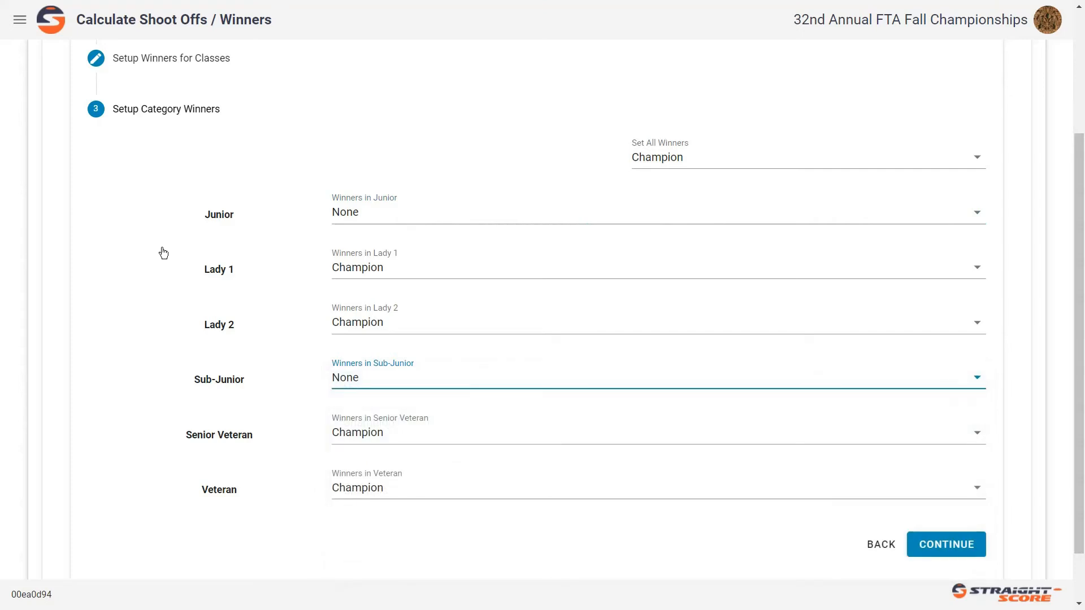
- Continue to the review of the winner setup and calculate the event's shoot-offs and winners
key("Tab")
key("Tab")
key("Tab")
key("Tab")
key("Return")
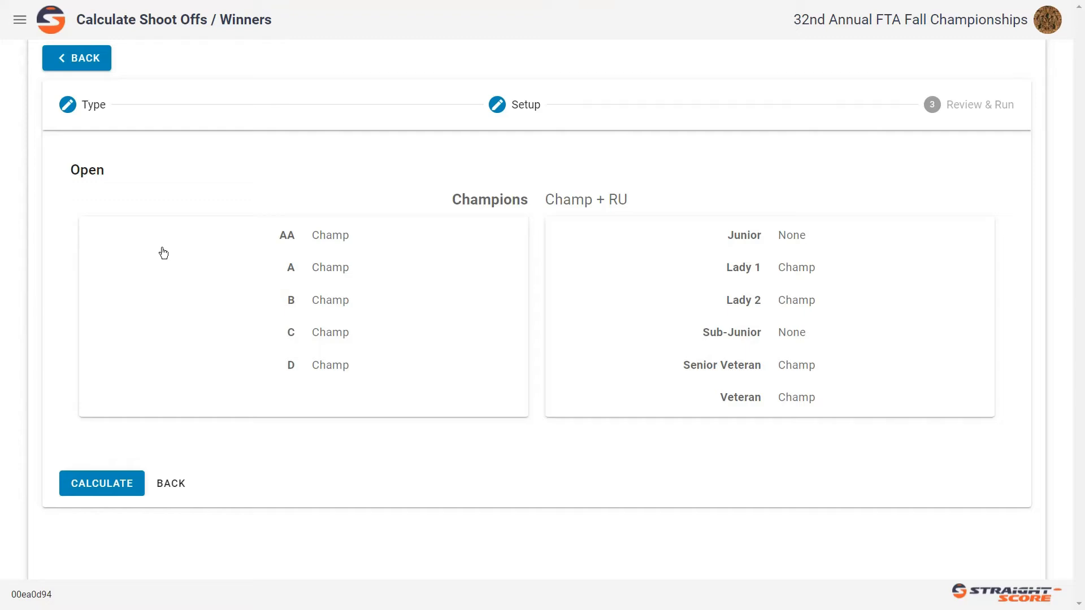
key("Return")
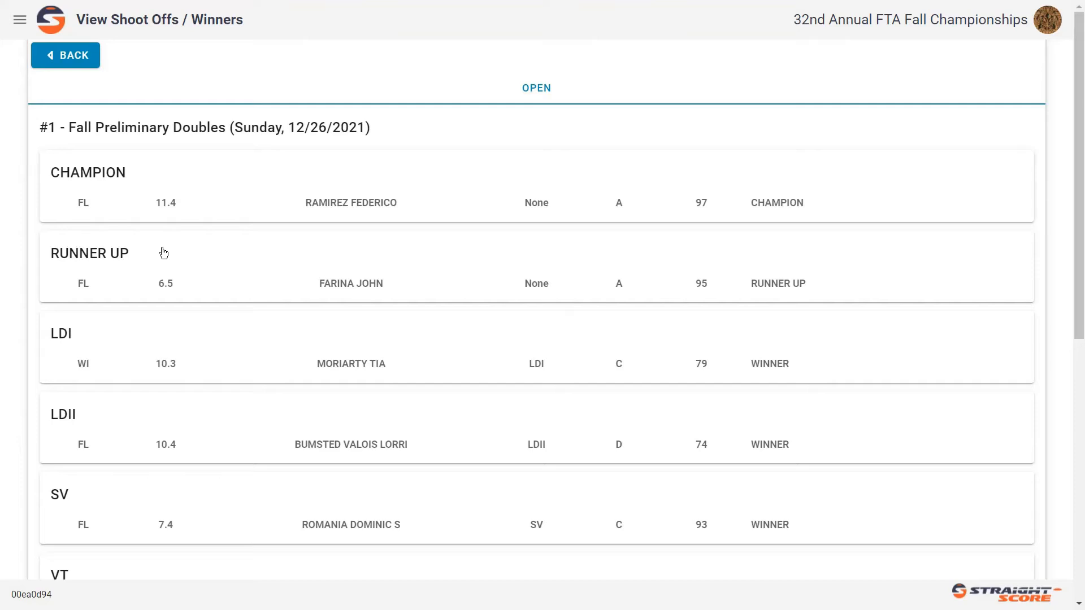
- Examine the calculated results for Fall Preliminary Doubles, from the champion through the categories down to class D
scroll(163, 253, "down", 3)
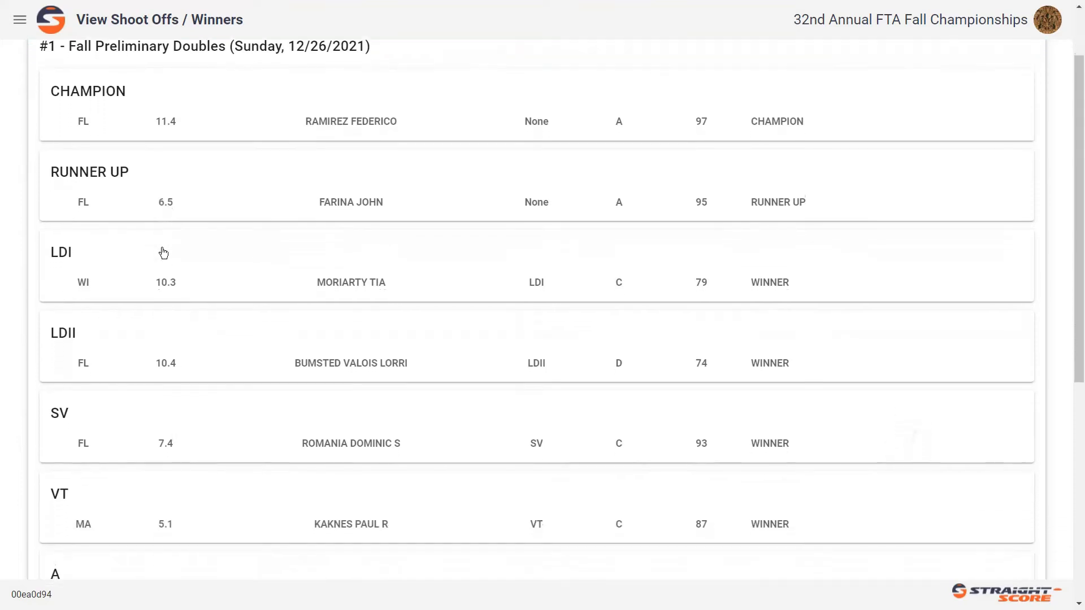
scroll(164, 252, "down", 4)
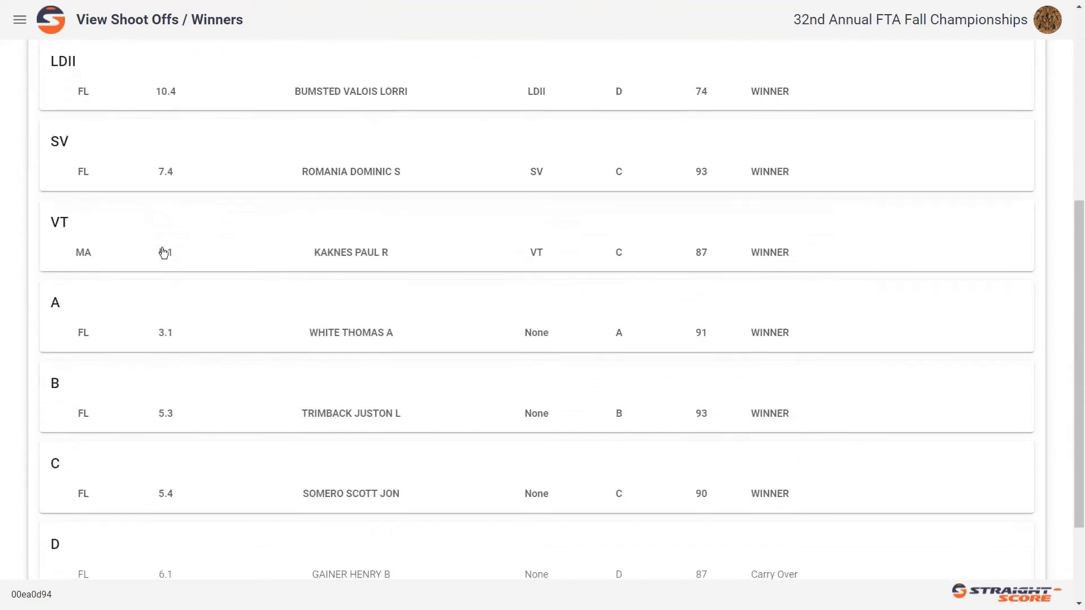
scroll(163, 252, "down", 3)
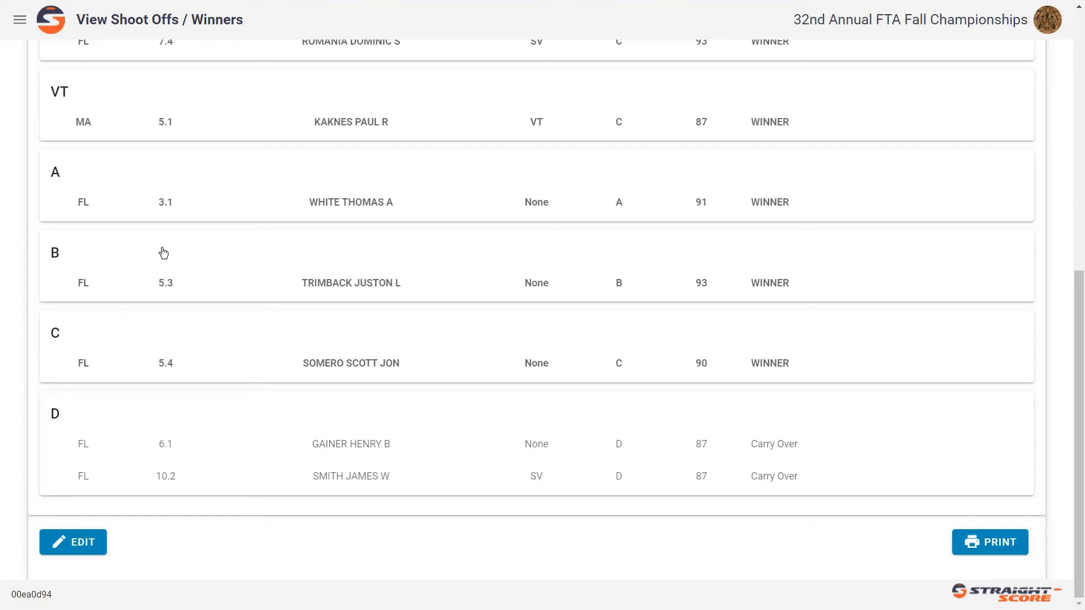
scroll(163, 253, "up", 5)
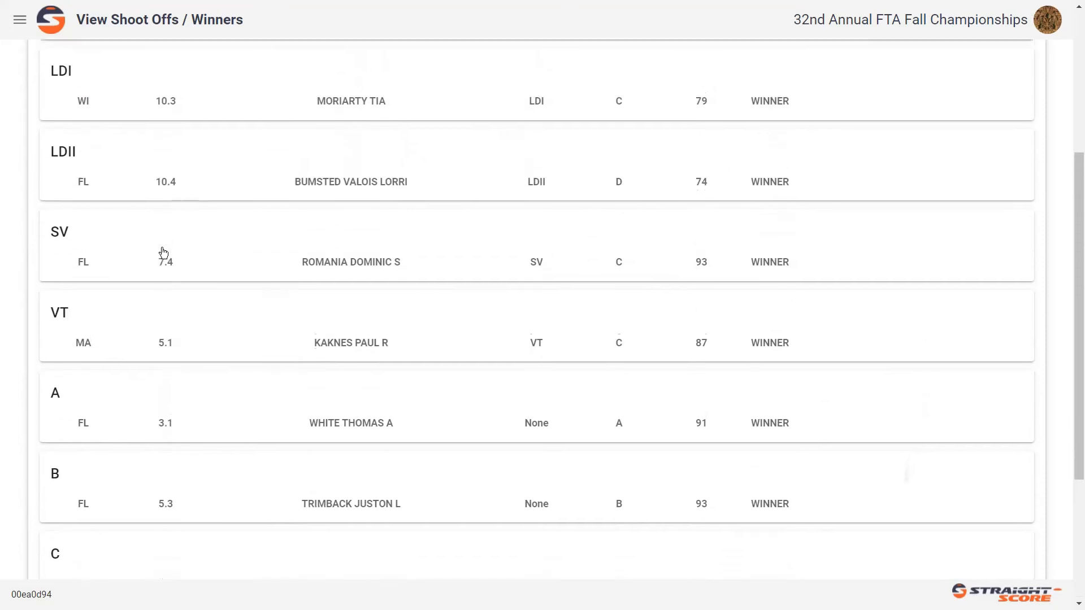
scroll(164, 253, "up", 1)
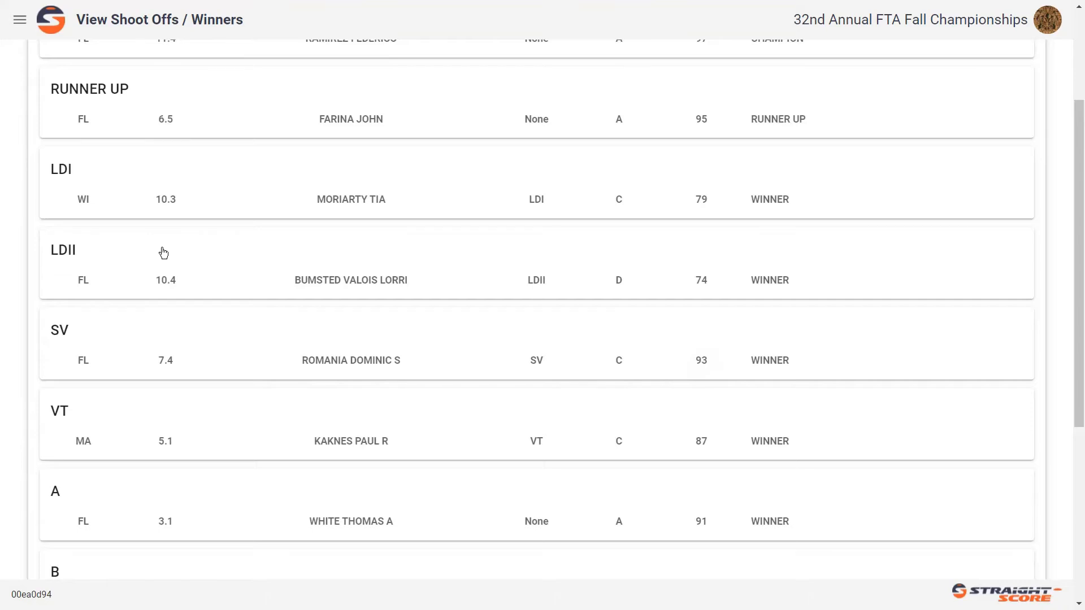
scroll(163, 253, "down", 6)
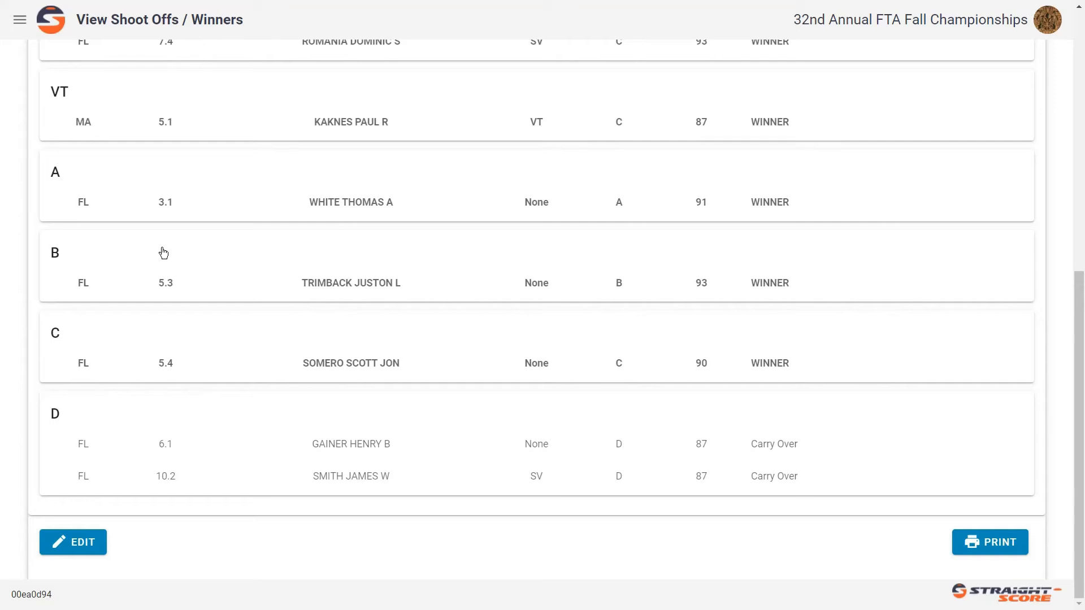
- Return to the shoot-offs dashboard and open the event #1 - Fall Preliminary Doubles shoot-off for editing
scroll(163, 253, "up", 9)
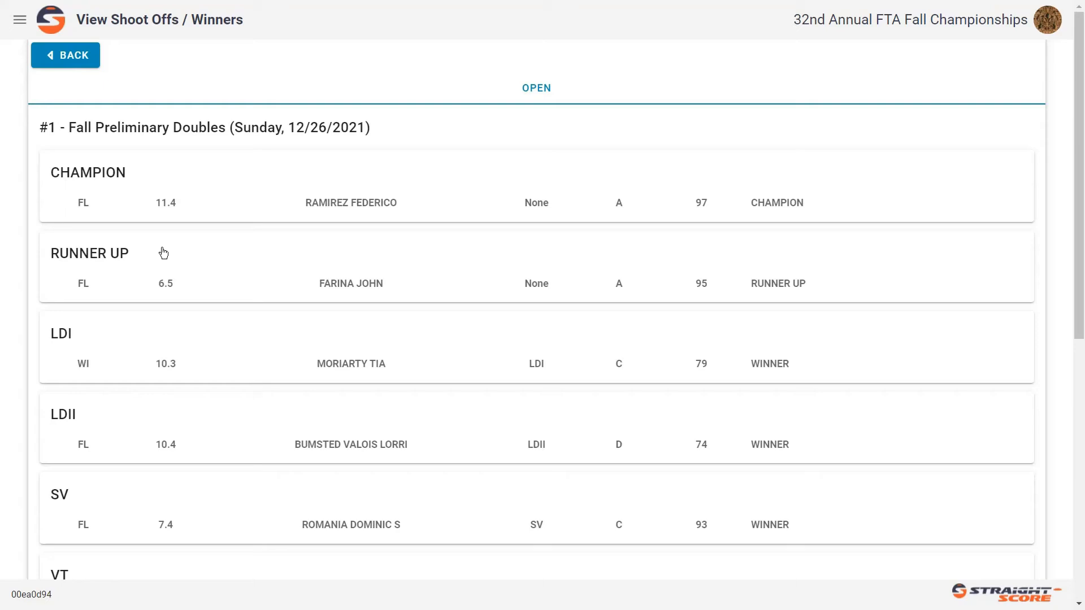
key("alt+Left")
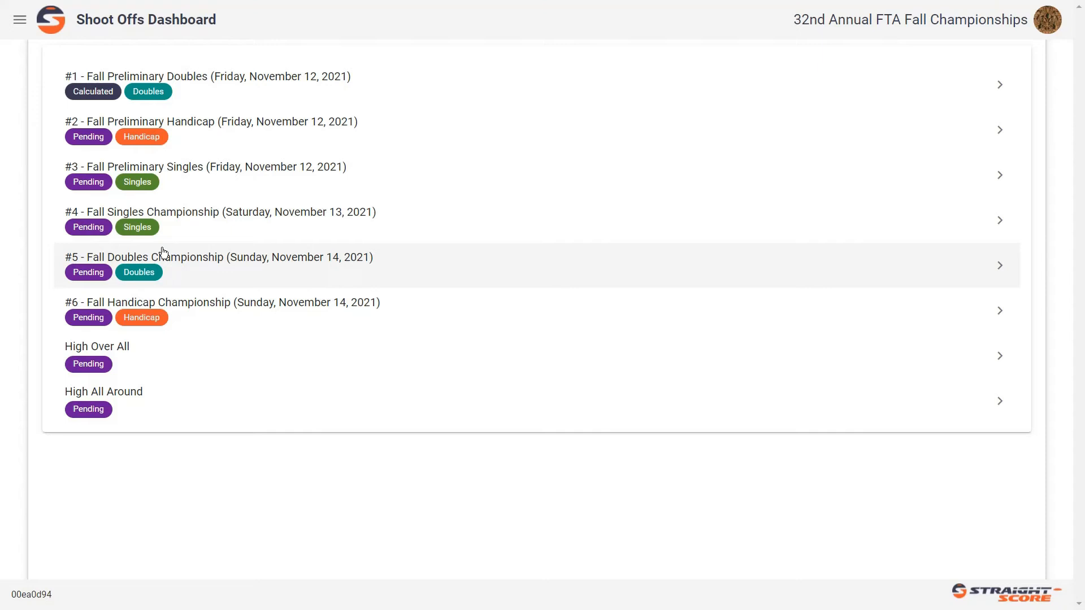
left_click(163, 252)
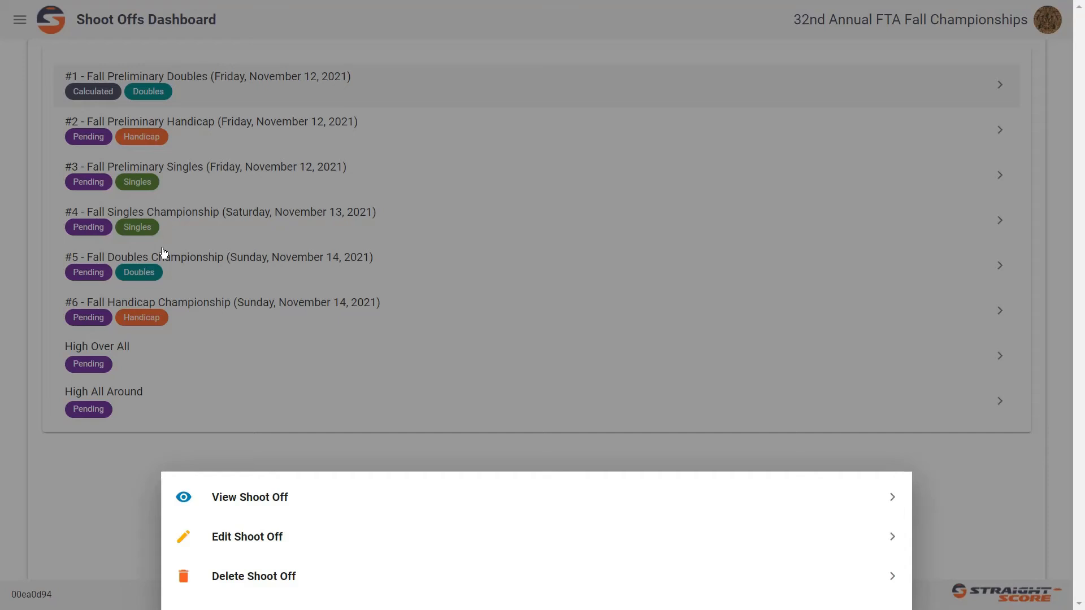
left_click(248, 537)
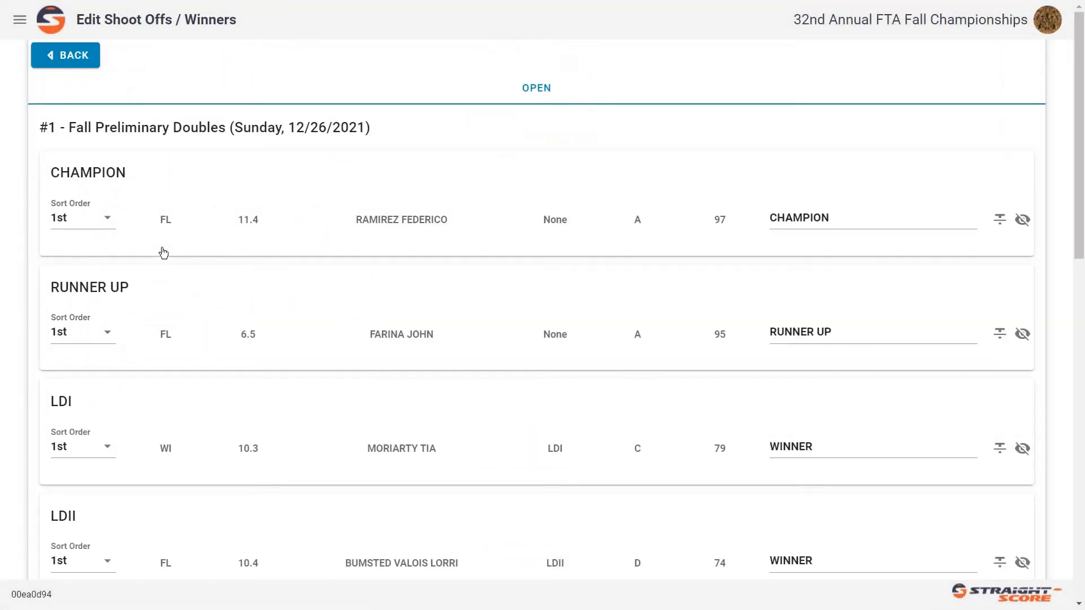
- Enter "D WINNER, CO 25" as the carry-over result of the first-place shooter in class D
scroll(163, 253, "down", 9)
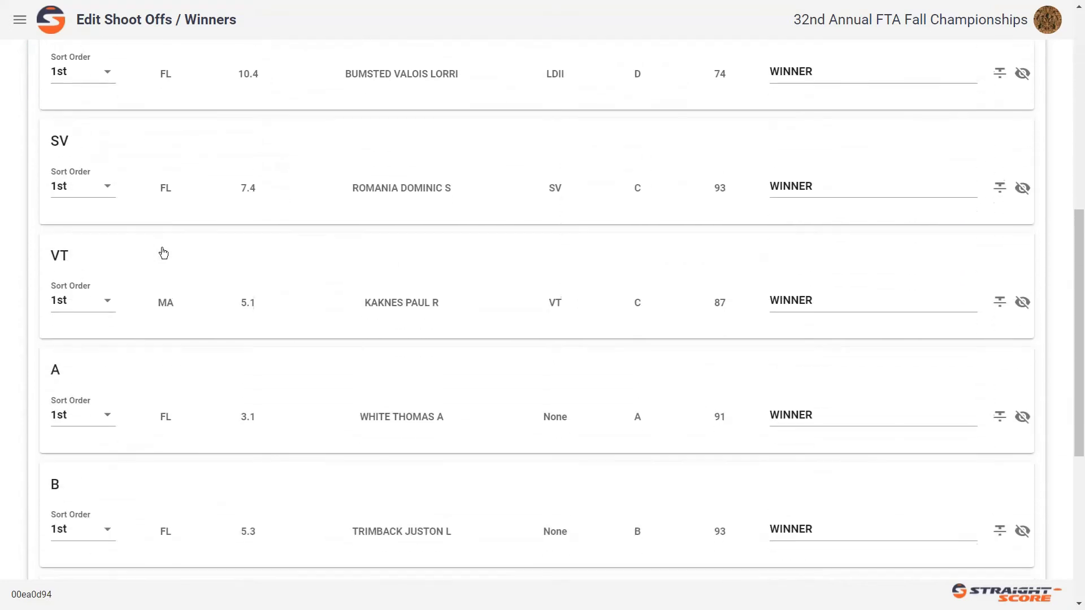
scroll(164, 253, "down", 6)
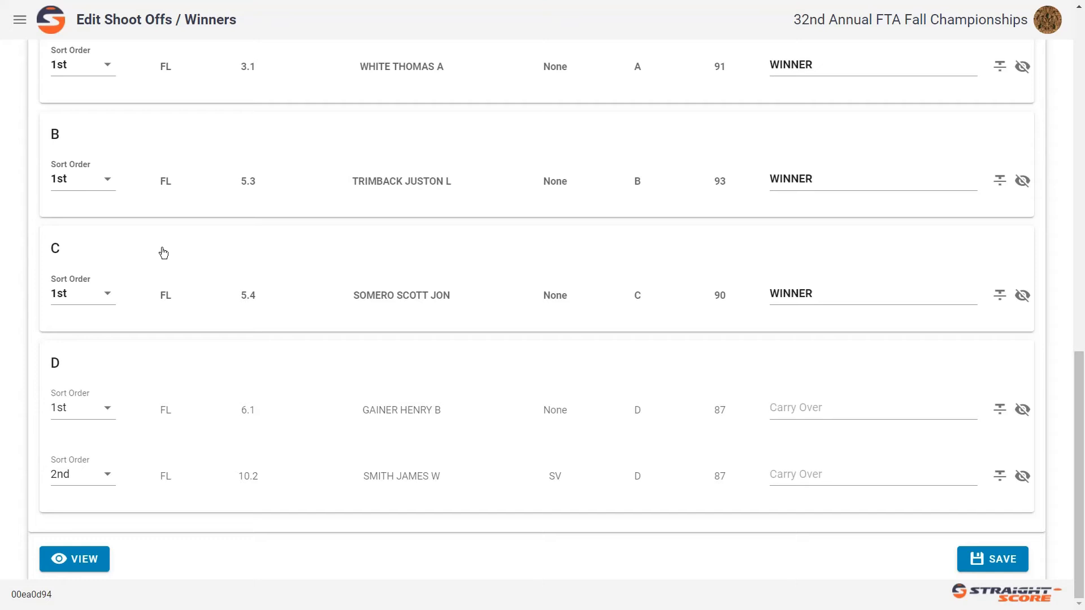
key("Tab")
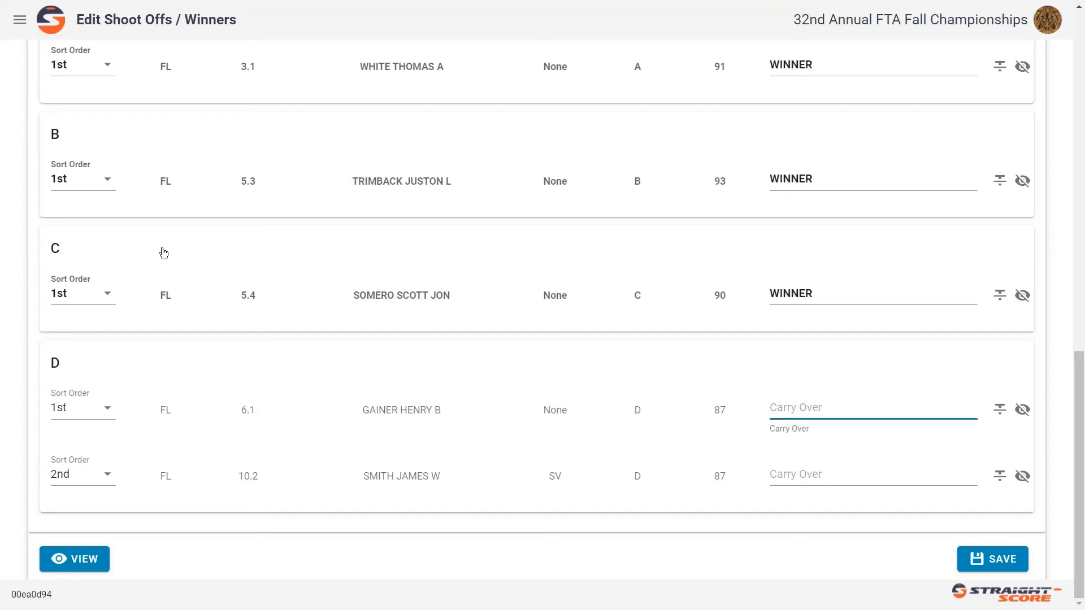
type("D WINNE")
key("BackSpace")
key("BackSpace")
key("BackSpace")
key("BackSpace")
key("BackSpace")
type("WINNER, CO 25")
- Enter "CO 19" as the carry-over result of the second-place shooter in class D
left_click(782, 473)
type("C")
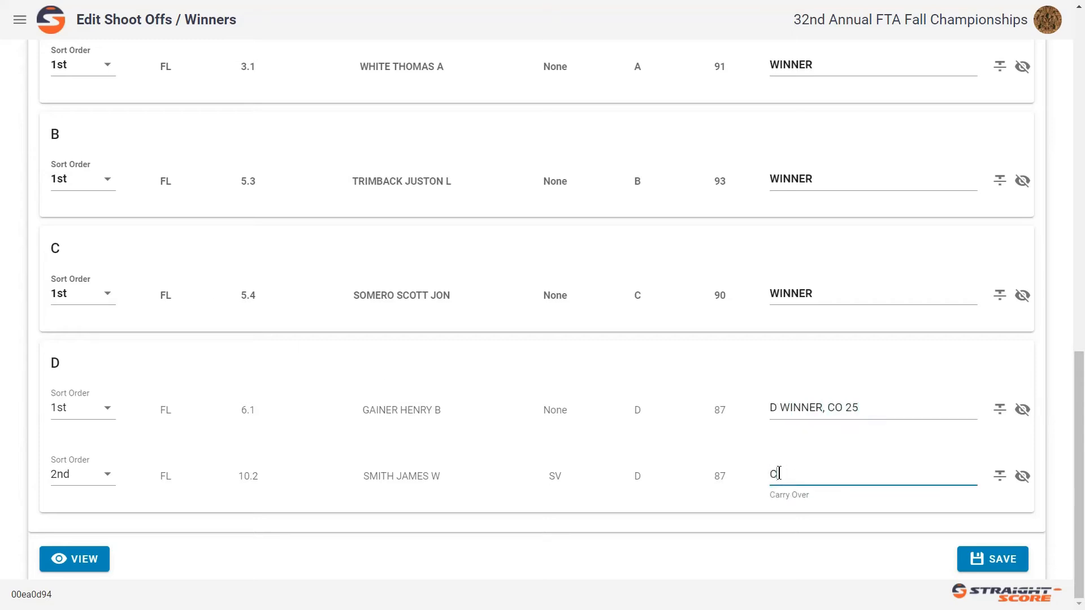
type("O 19")
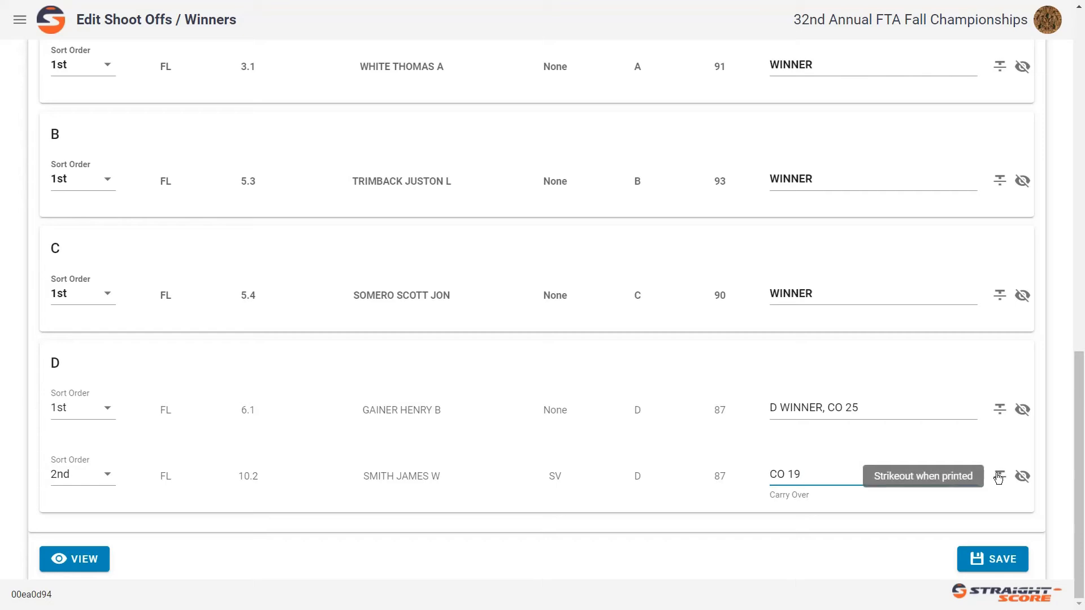
- Strike out the second class D record for printing, and try hiding it from print before restoring it
left_click(999, 477)
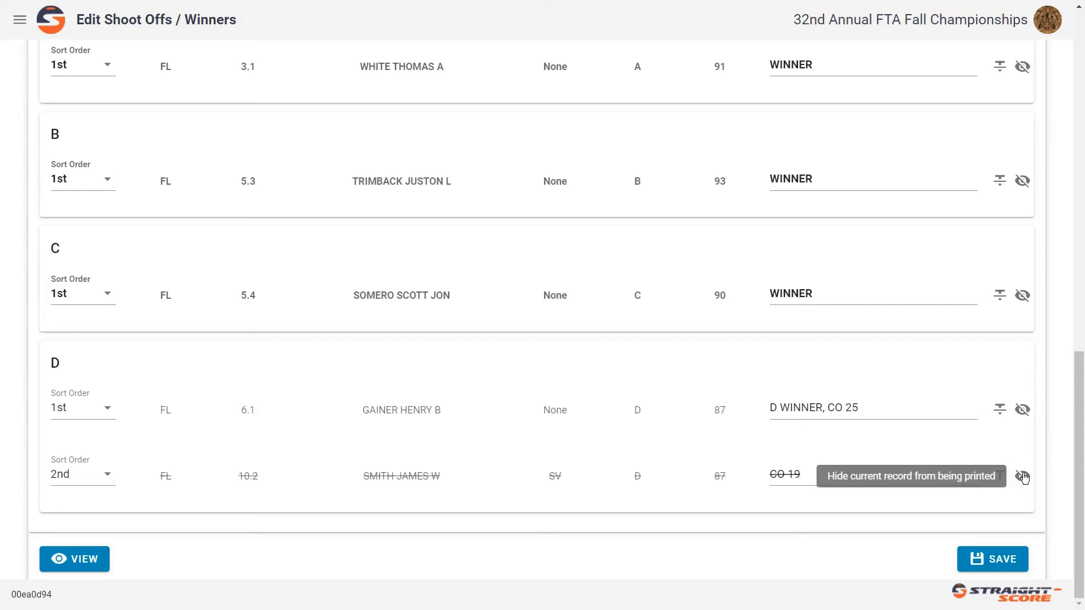
left_click(1023, 477)
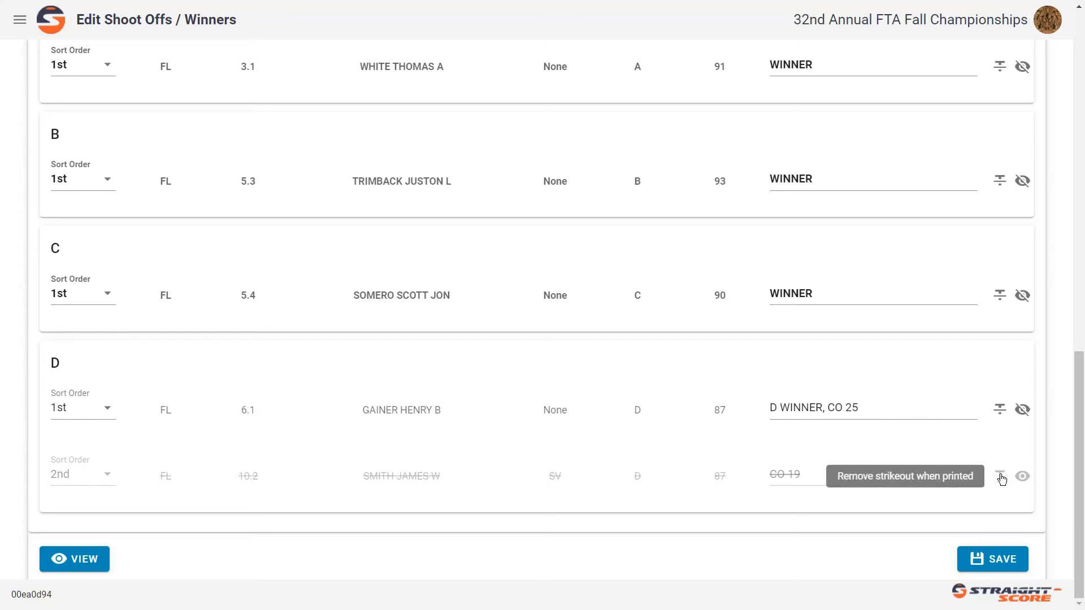
left_click(1023, 477)
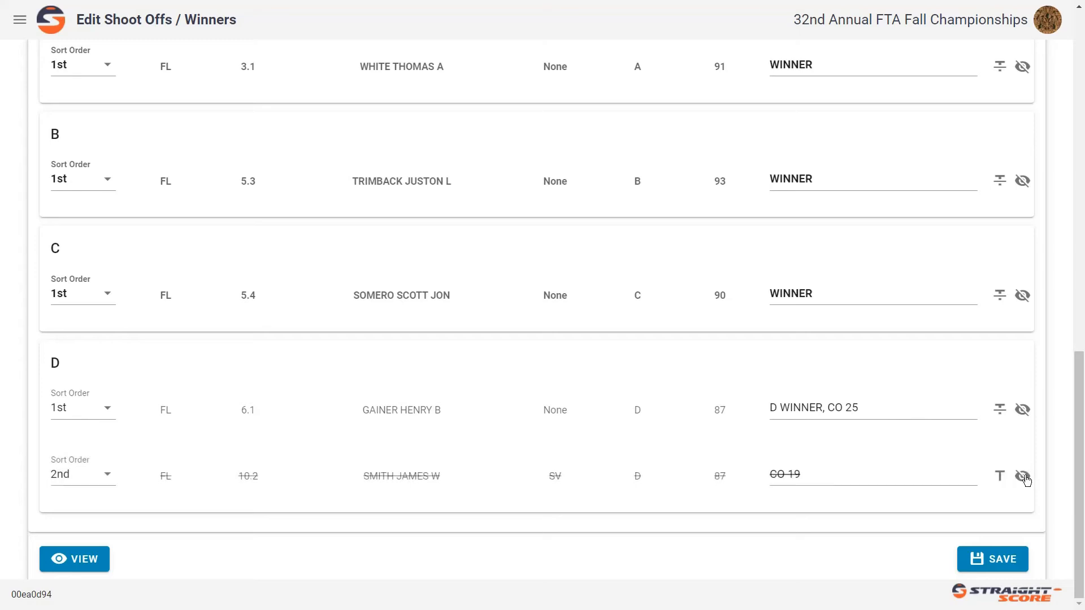
- Save the edited shoot-off and view its results down through the class winners
left_click(997, 570)
left_click(66, 561)
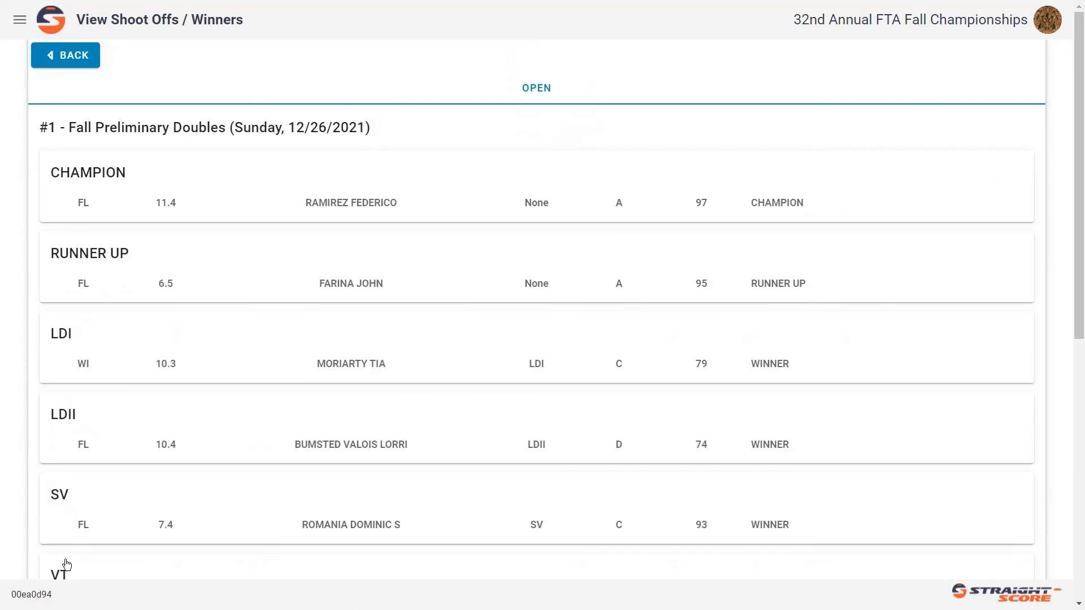
scroll(66, 564, "down", 7)
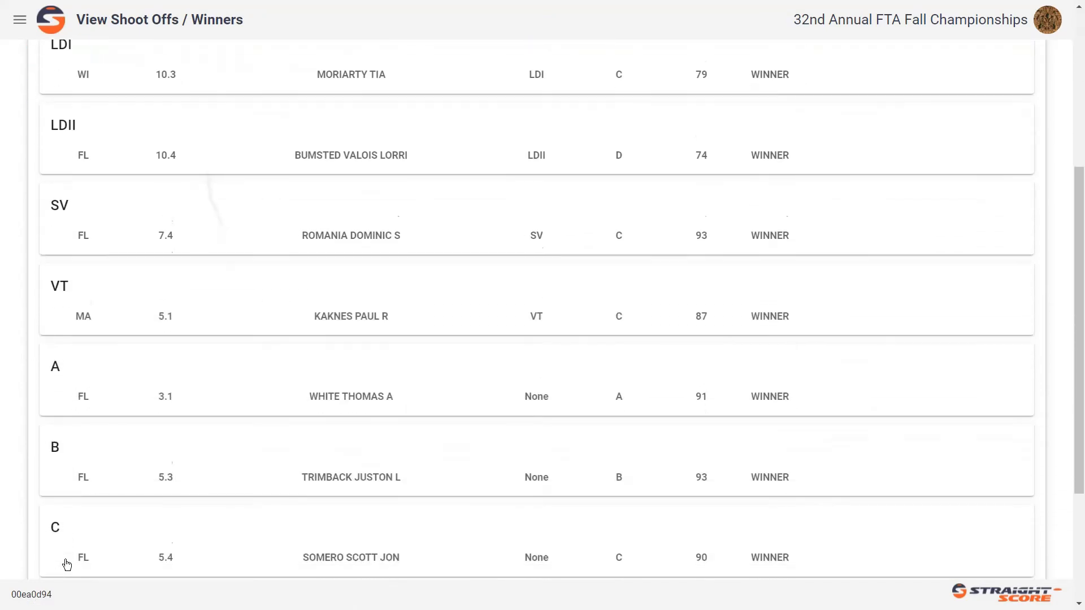
scroll(67, 565, "down", 2)
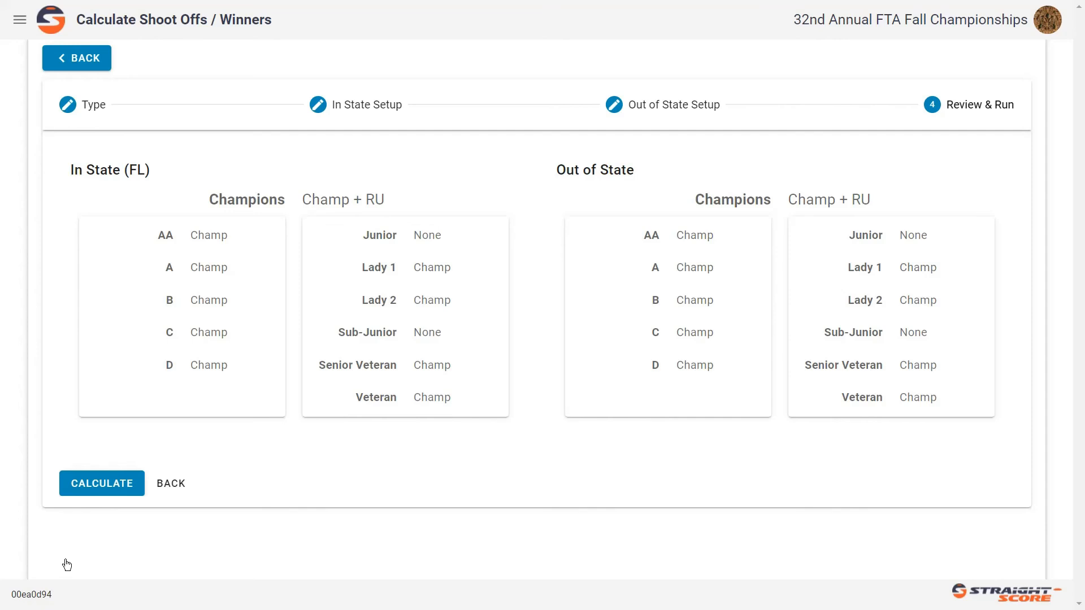
- Calculate the shoot-offs with the separate in-state and out-of-state setup and review the in-state (FL) results through class D
key("Return")
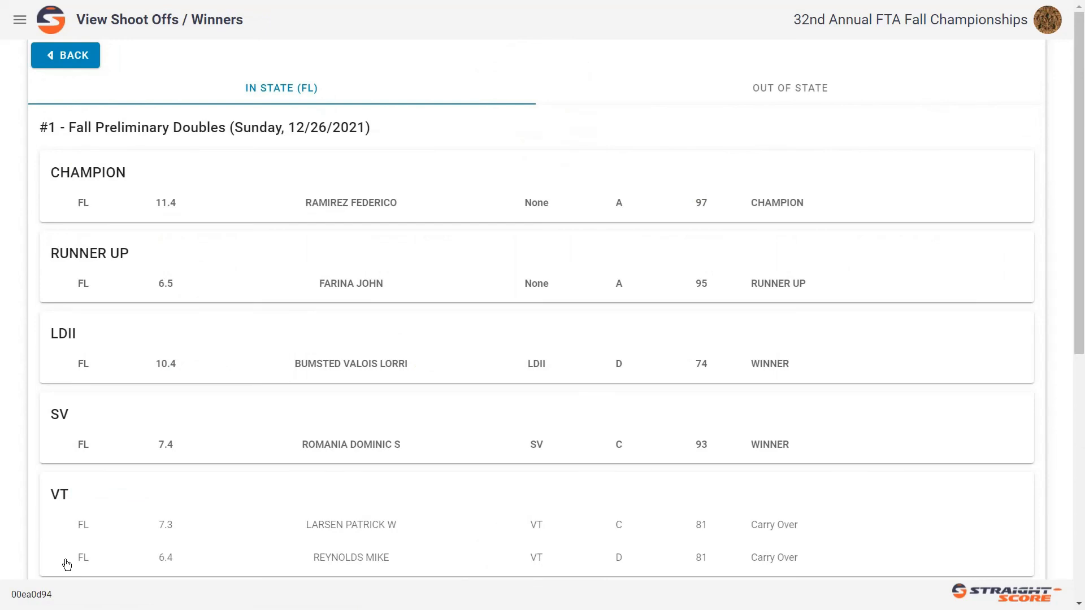
scroll(67, 565, "down", 5)
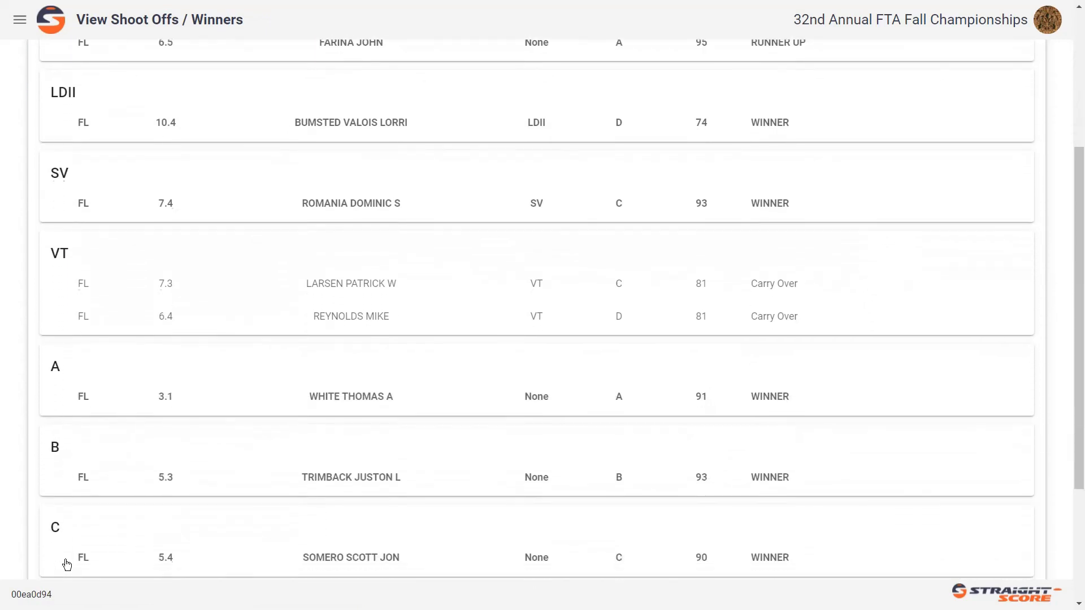
scroll(66, 565, "down", 4)
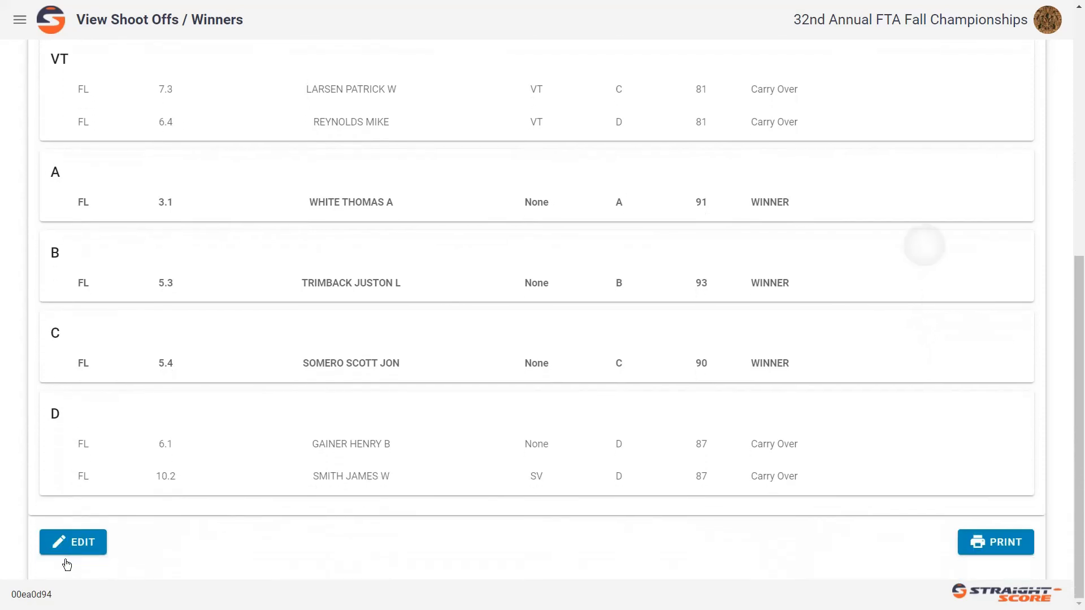
scroll(67, 564, "up", 9)
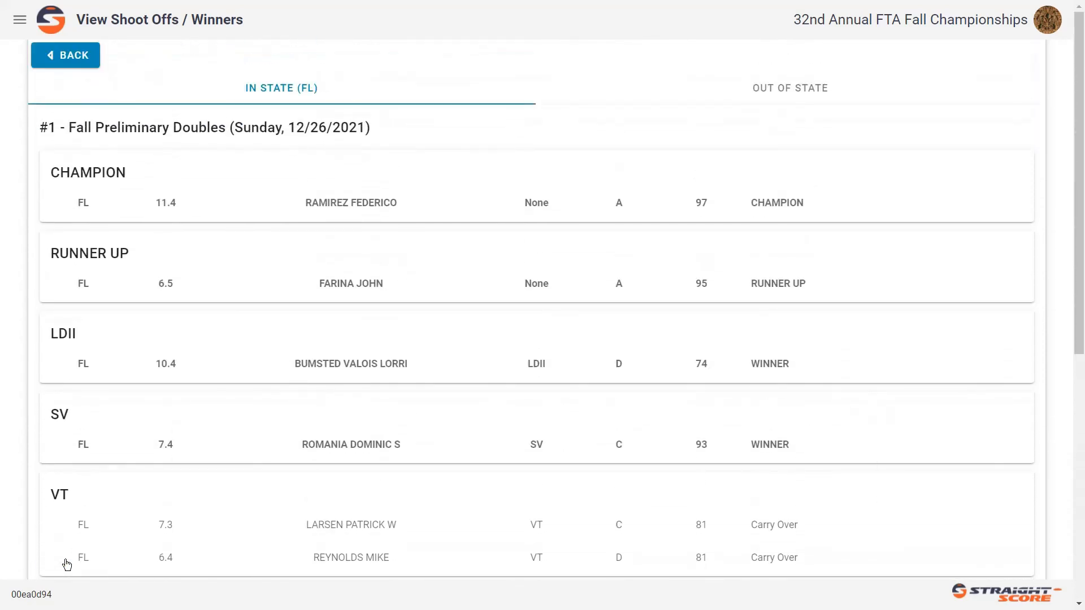
- Examine the out-of-state results for Fall Preliminary Doubles, from the champion down to class B
key("Right")
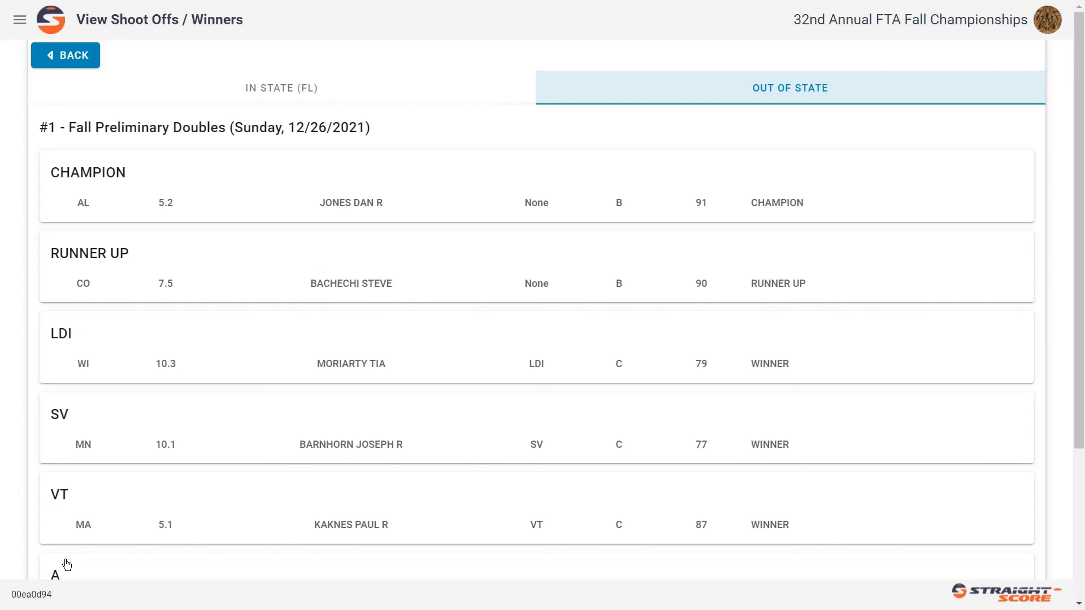
scroll(66, 564, "down", 4)
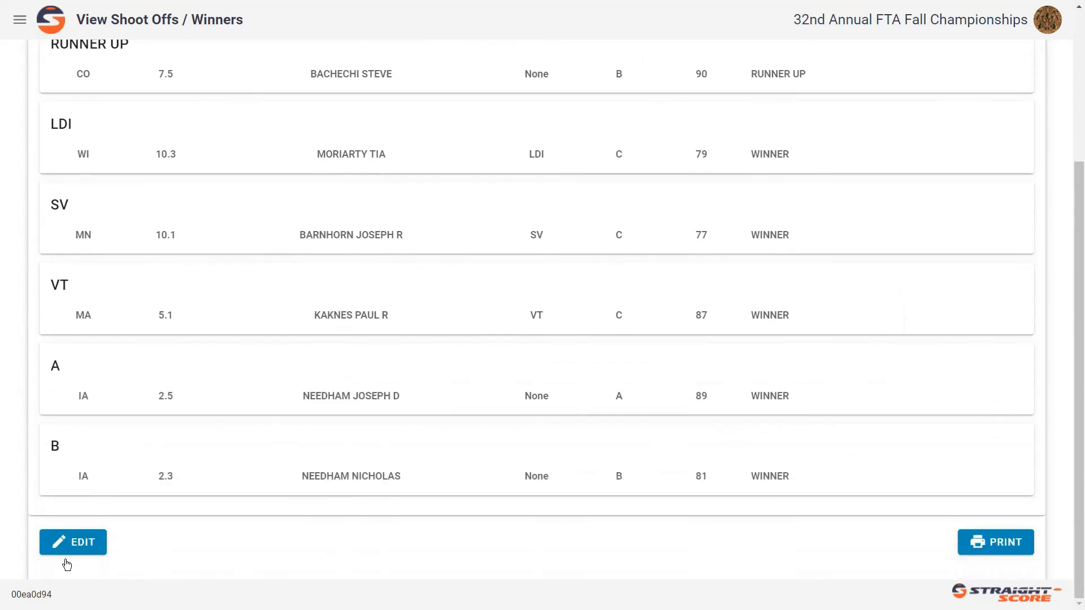
scroll(67, 564, "up", 4)
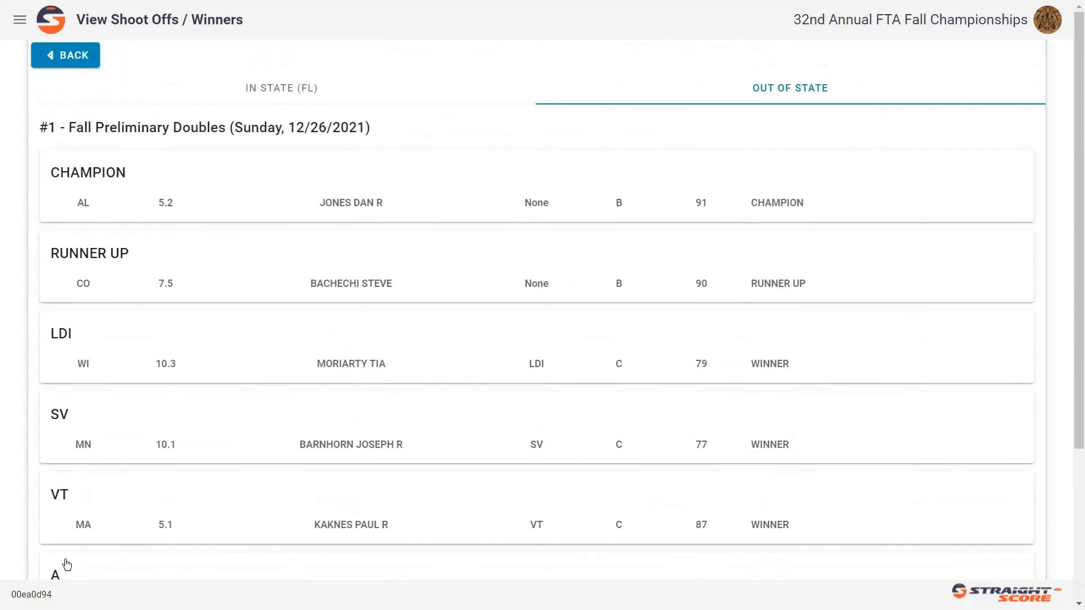